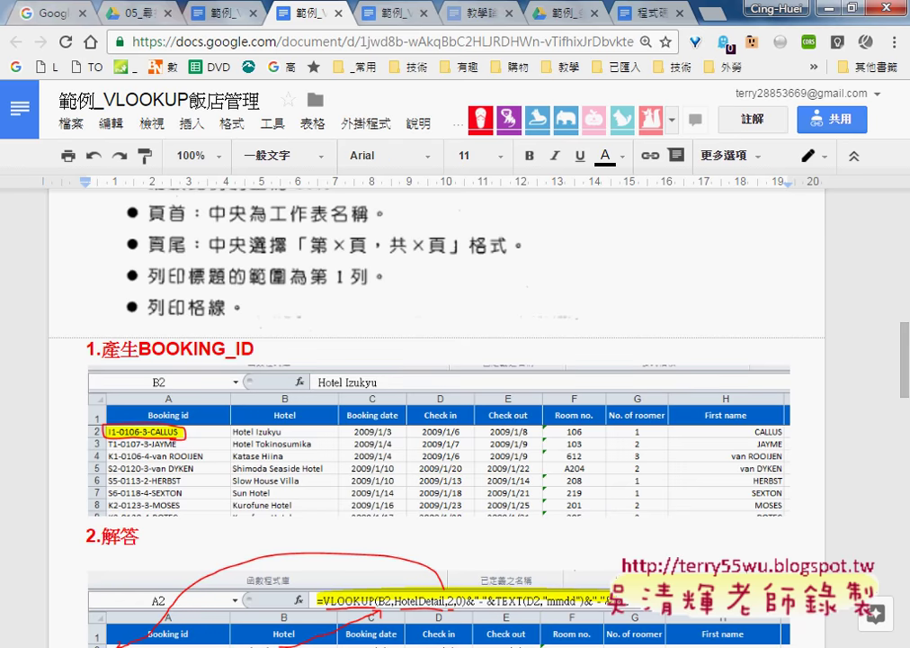
- Switch from the Google Docs instructions to the 範例_VLOOKUP飯店管理.xlsx workbook in Excel
left_click(470, 564)
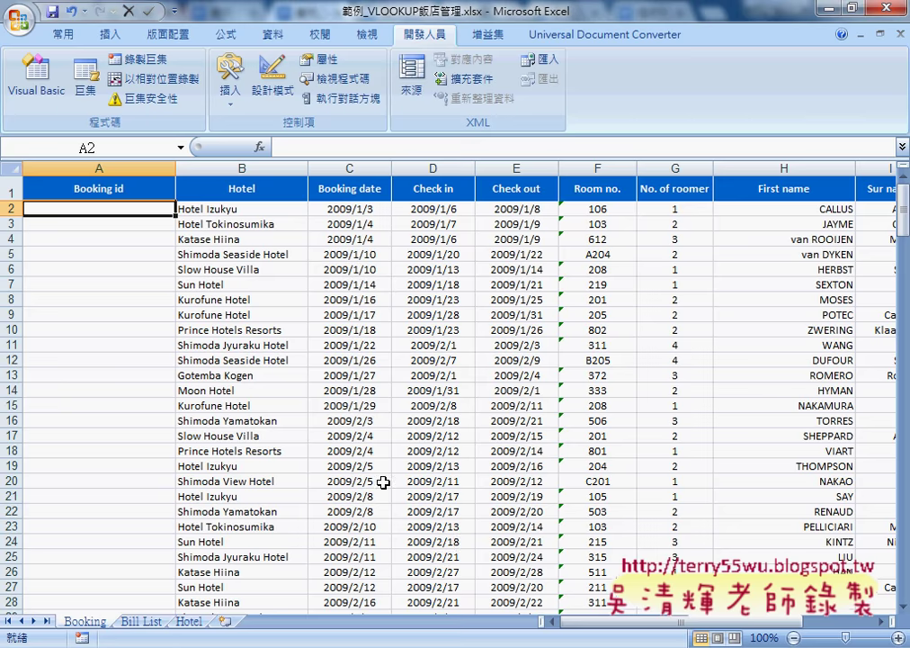
- Start a VLOOKUP in Booking id cell A2 from the Lookup & Reference category
left_click(240, 209)
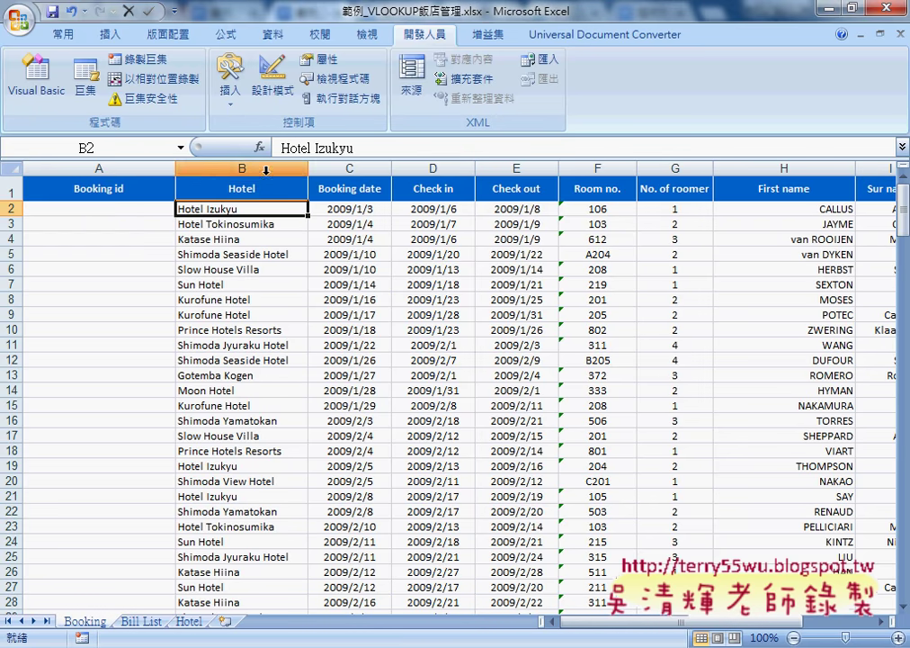
left_click(142, 208)
left_click(259, 148)
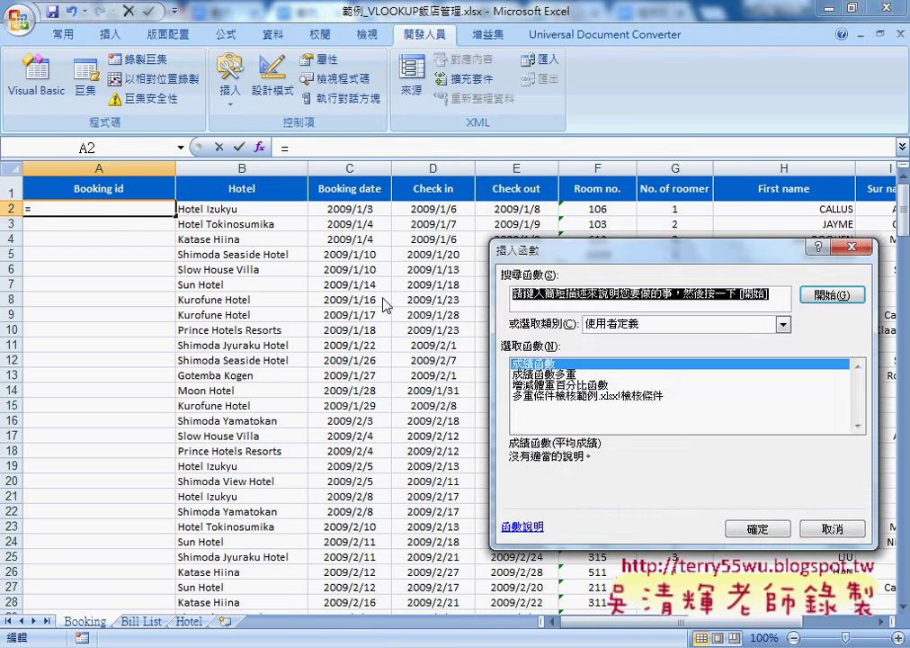
left_click(620, 324)
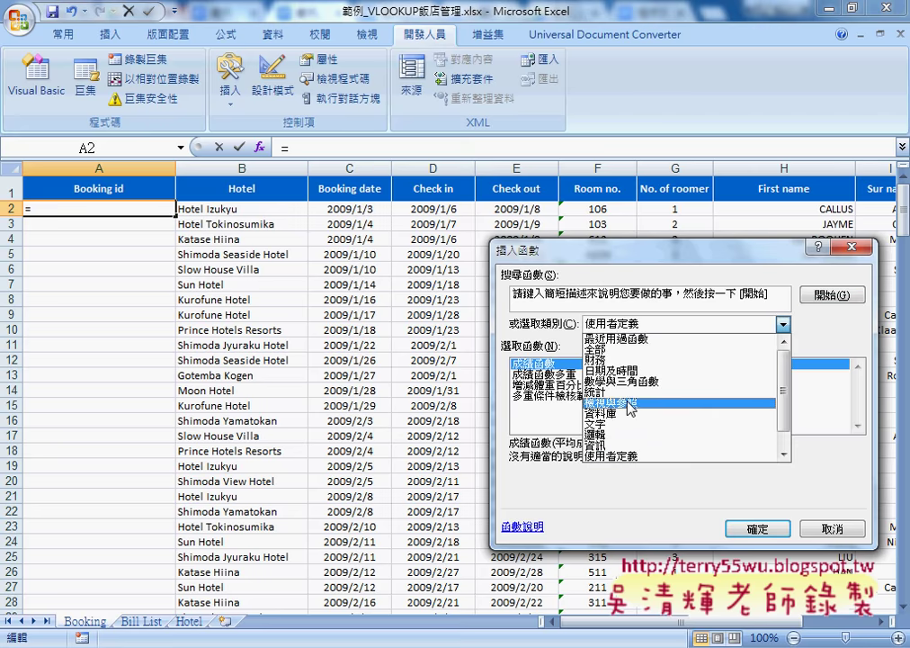
left_click(620, 402)
left_click_drag(857, 374, 859, 421)
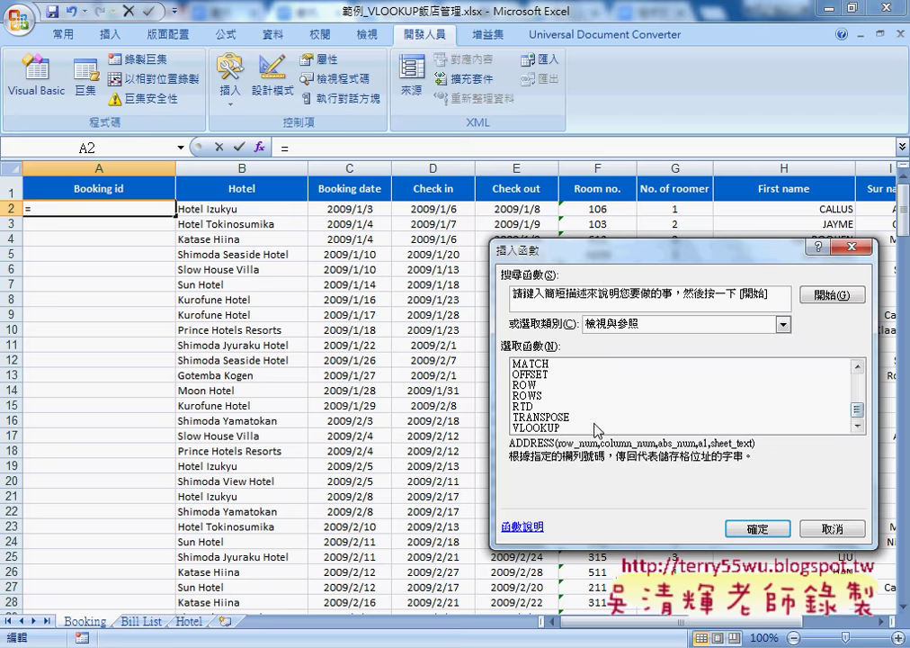
double_click(585, 431)
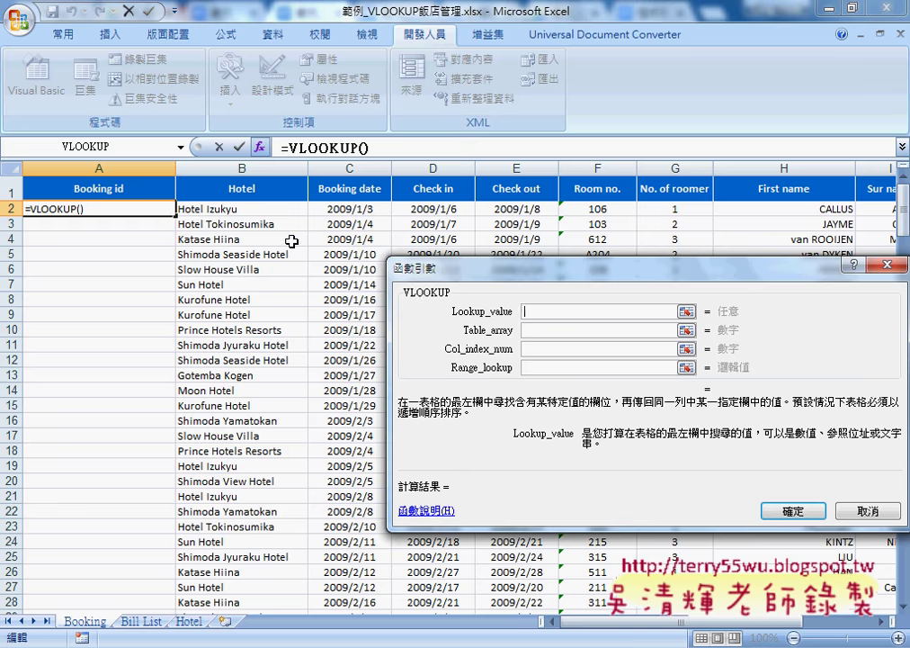
- Set the arguments to B2, HotelDetail, 2 and 0, giving =VLOOKUP(B2,HotelDetail,2,0)
left_click(207, 208)
left_click(533, 333)
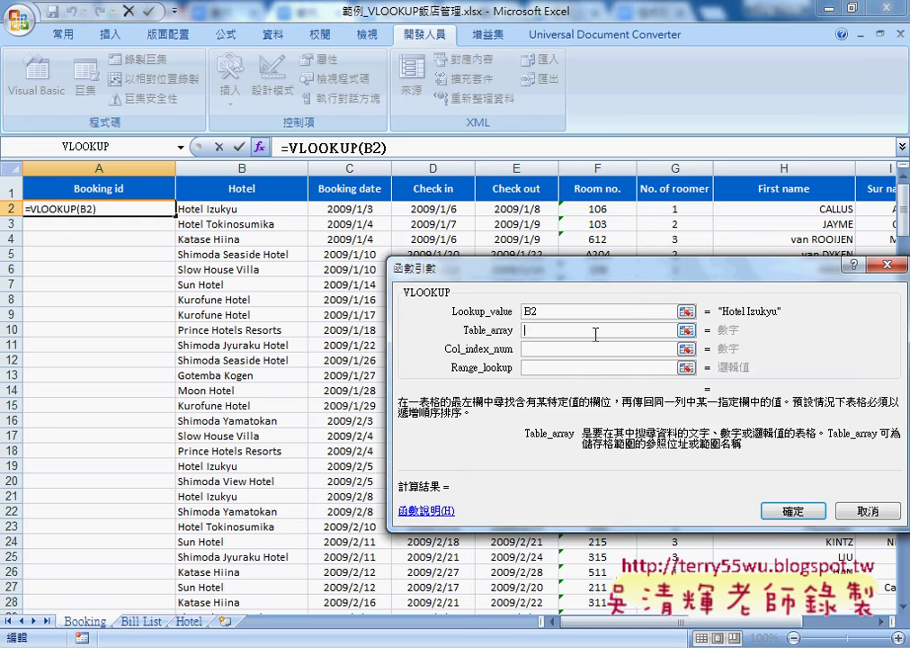
key("F3")
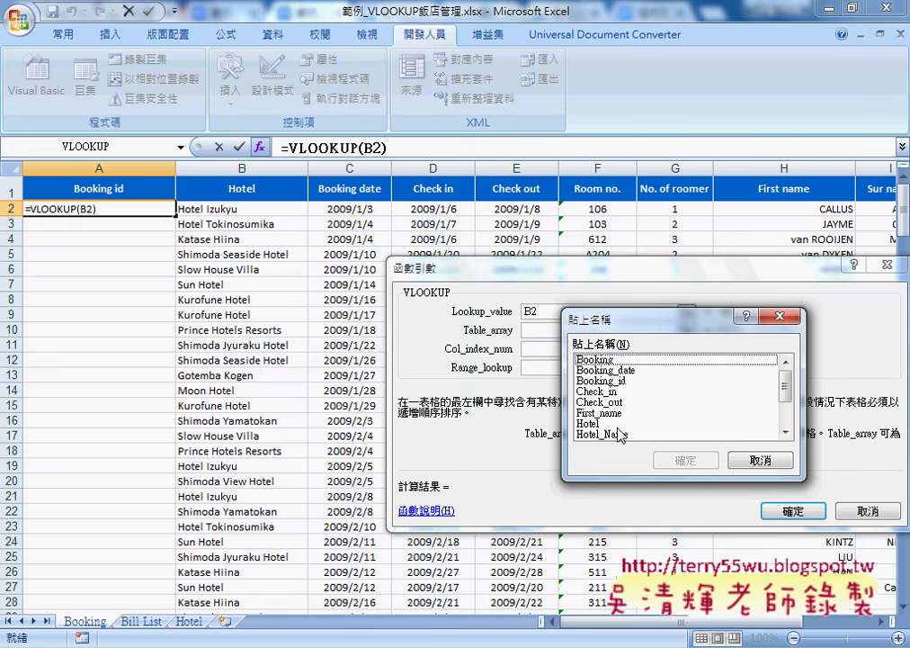
left_click(786, 432)
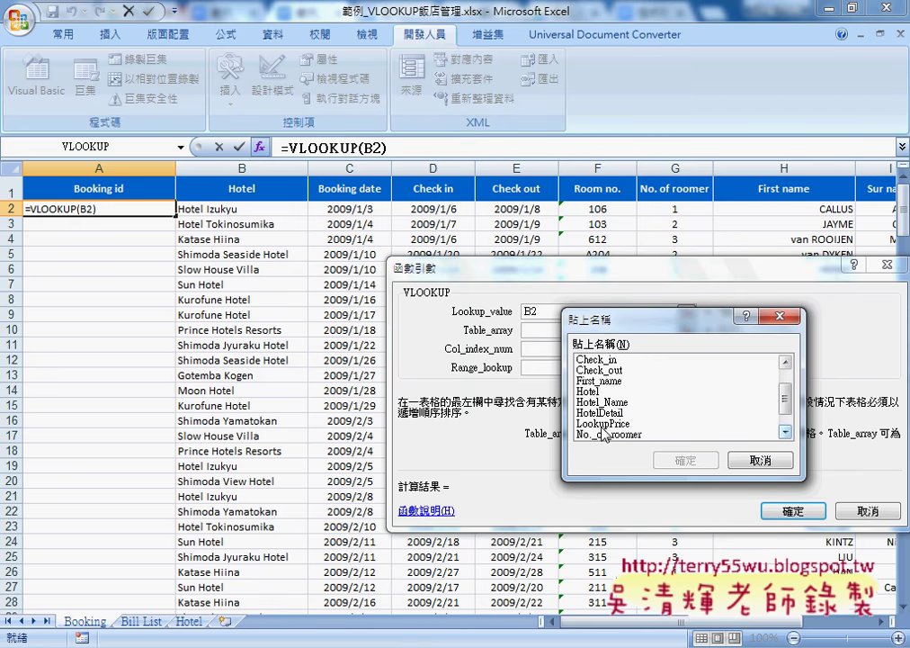
left_click(612, 413)
left_click(682, 461)
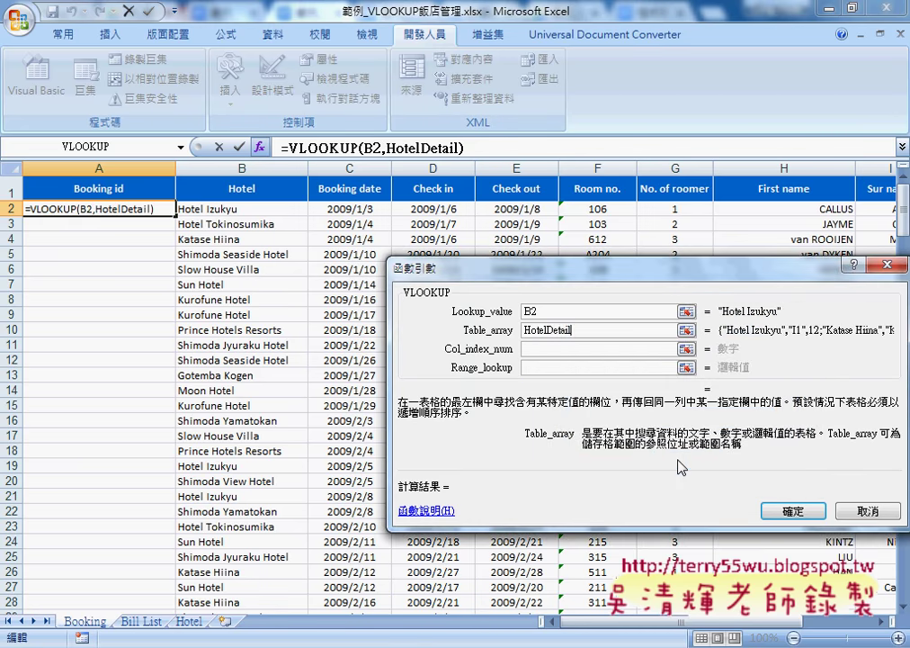
left_click(620, 347)
type("2")
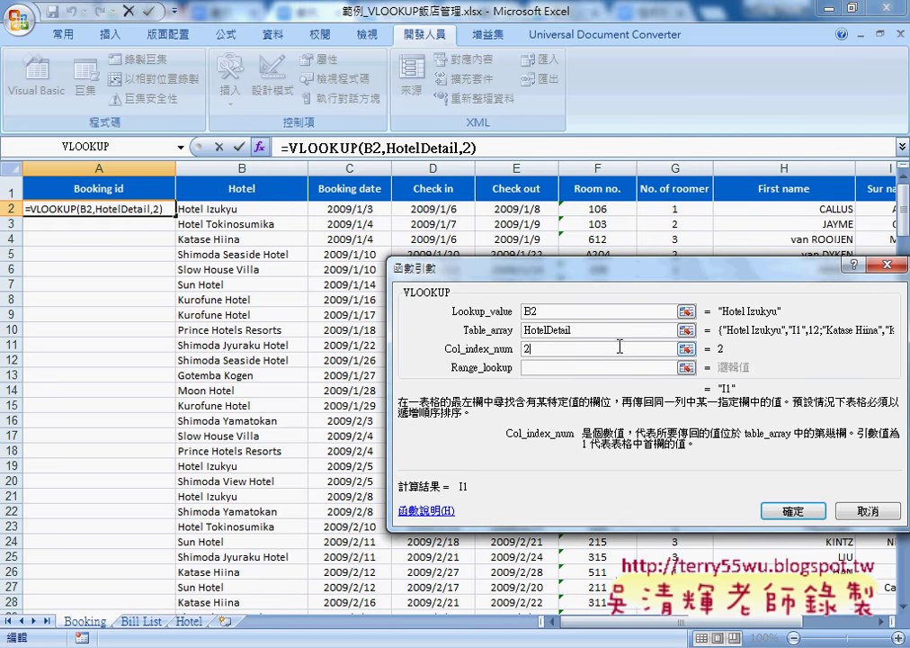
key("Tab")
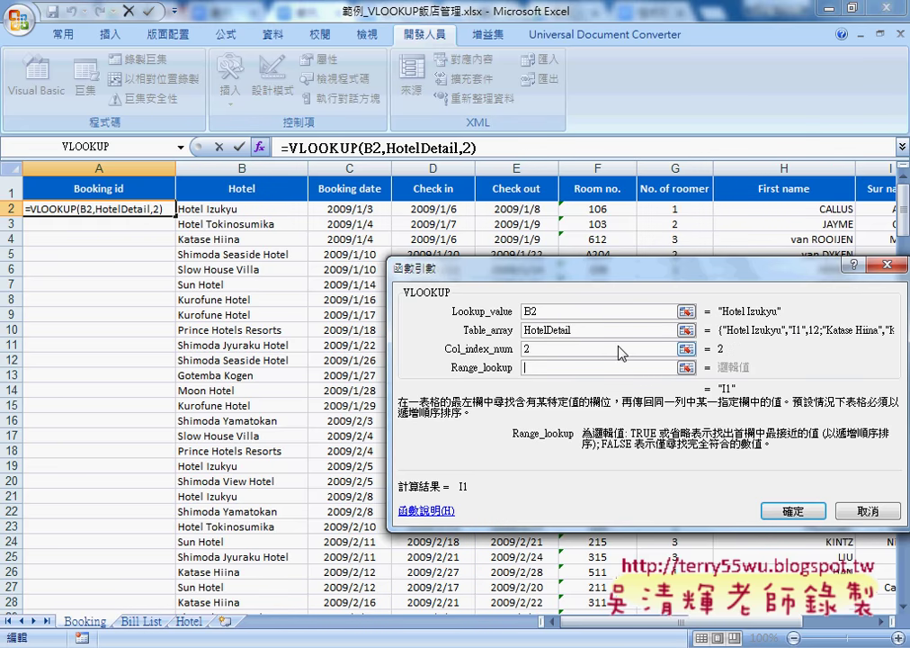
type("0")
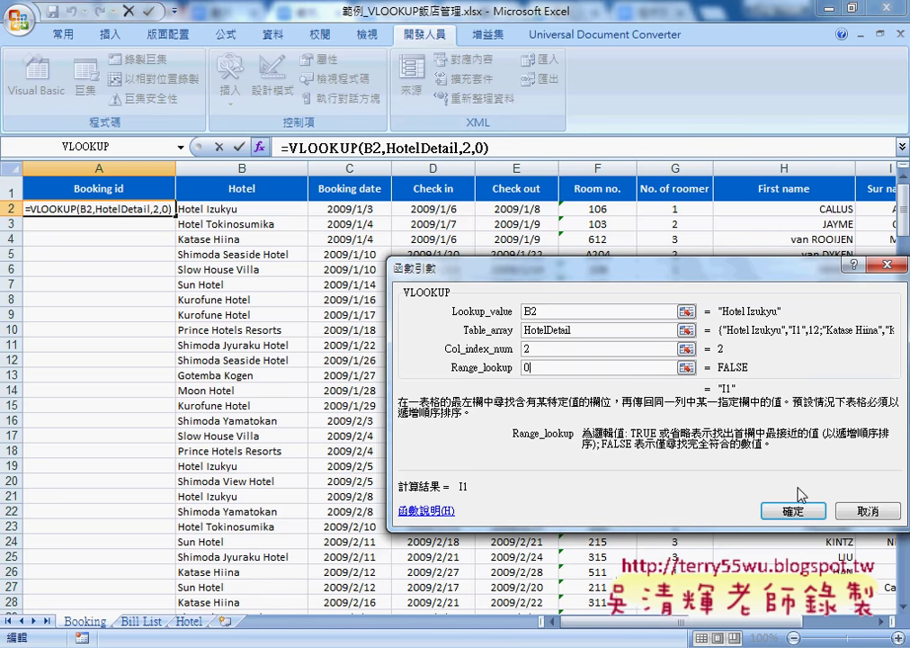
left_click(792, 510)
left_click(506, 152)
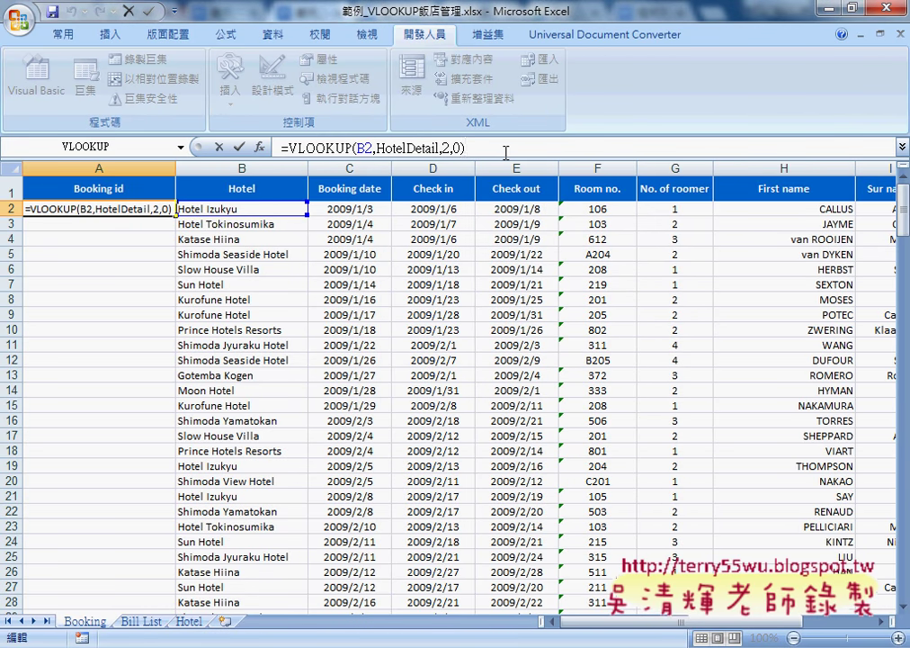
- Append &"-"&TEXT(D2,"mmdd") to A2's formula so the booking id reads I1-0106
type("&")
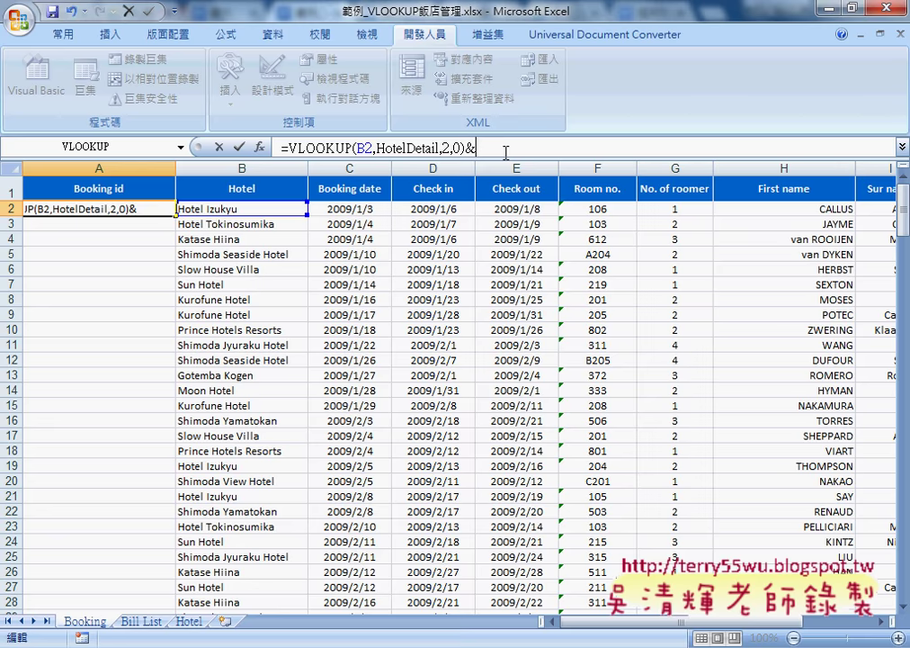
type("\"-\"")
type("&")
type("te")
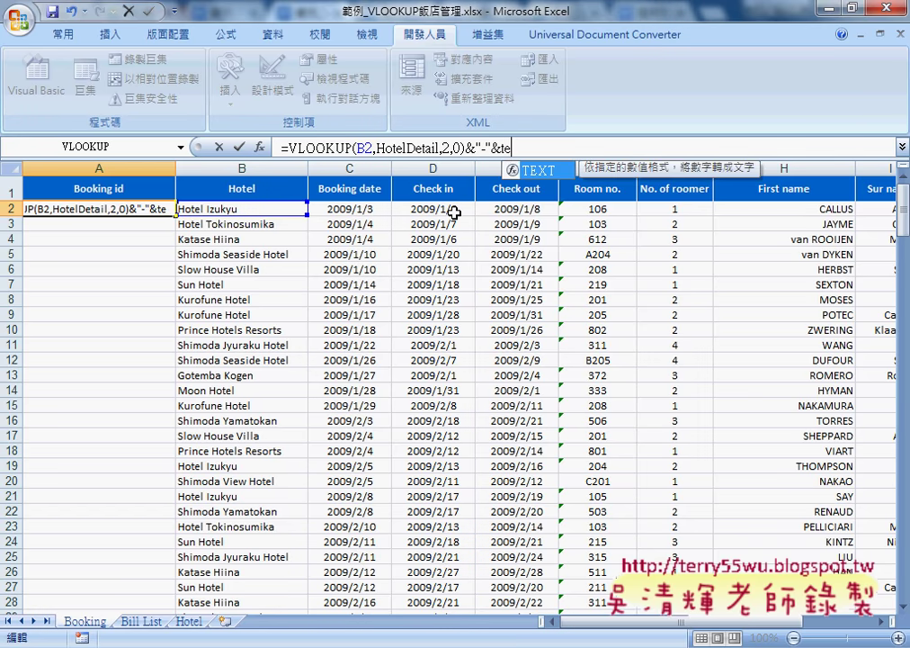
type("xt(")
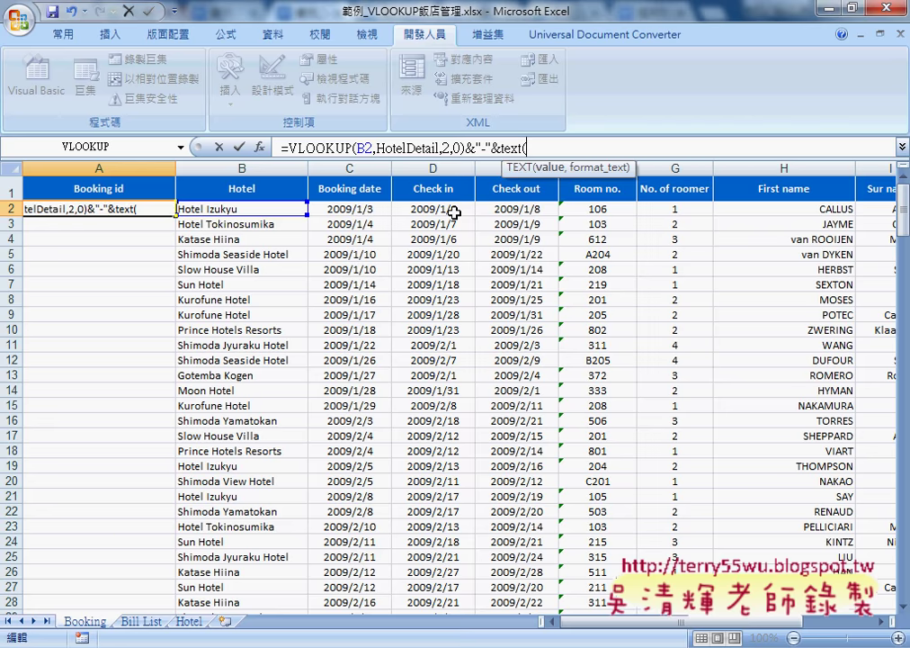
left_click(454, 212)
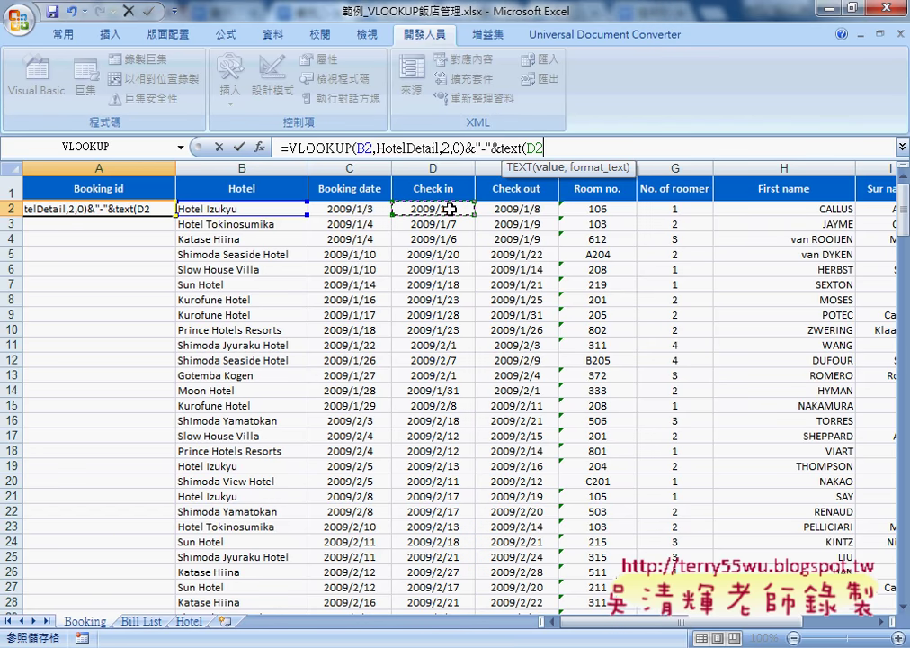
type(",")
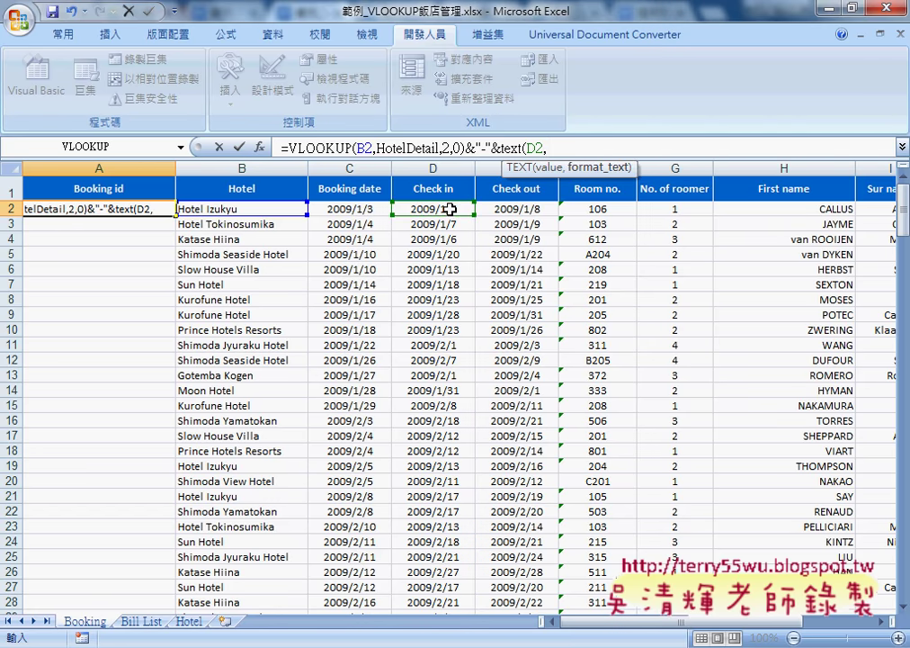
type("\"")
type("mm")
type("dd\"")
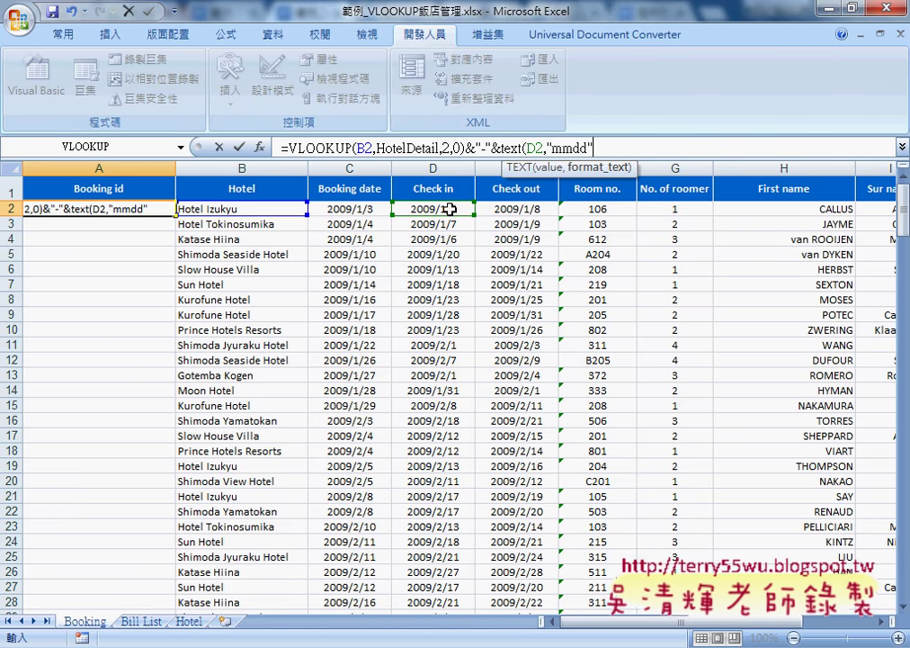
type(")")
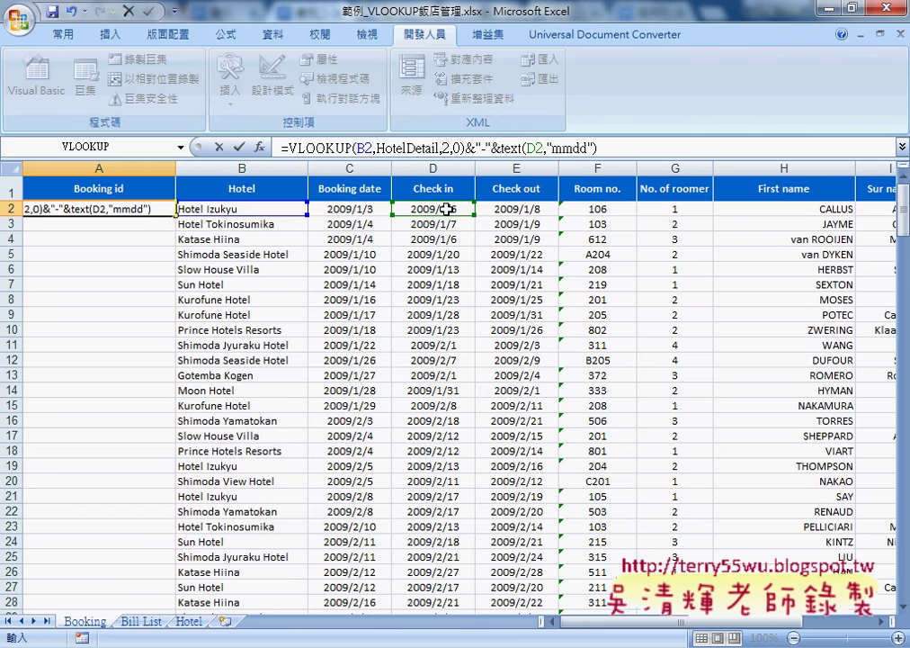
left_click(241, 147)
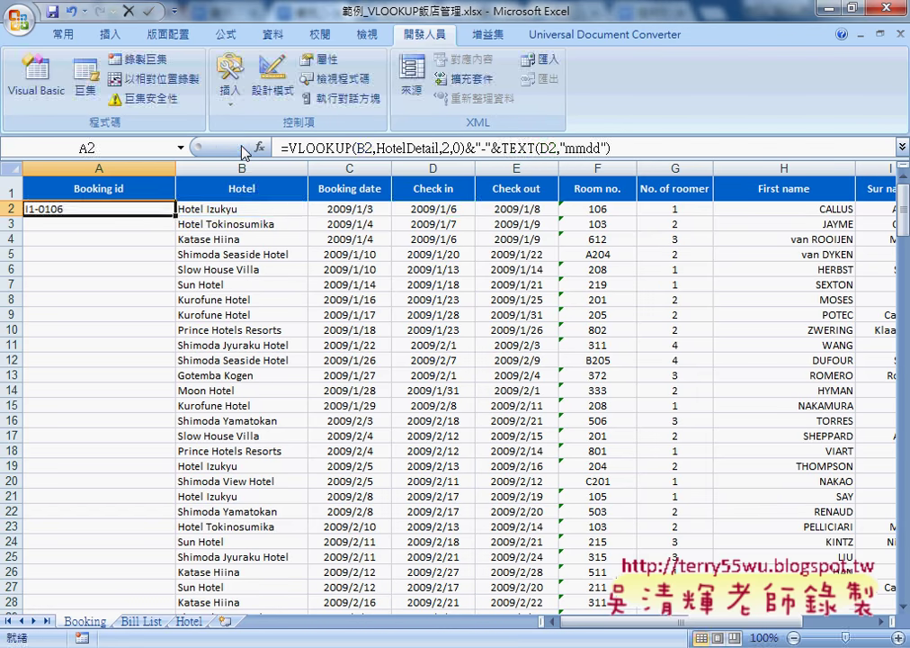
left_click(637, 146)
- Append the night count E2-D2+1 to A2's booking id formula
type("&")
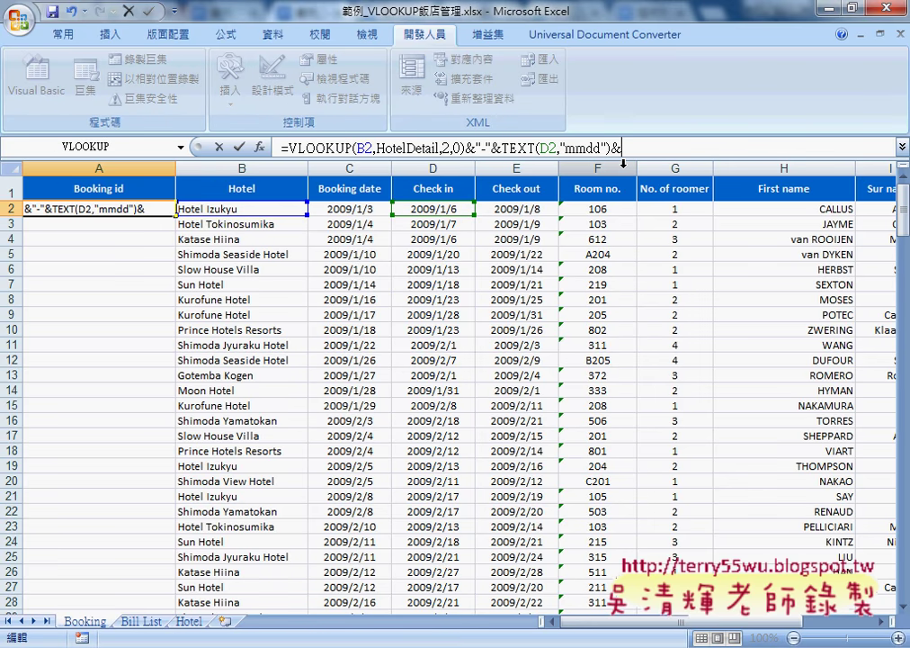
left_click(538, 209)
type("-")
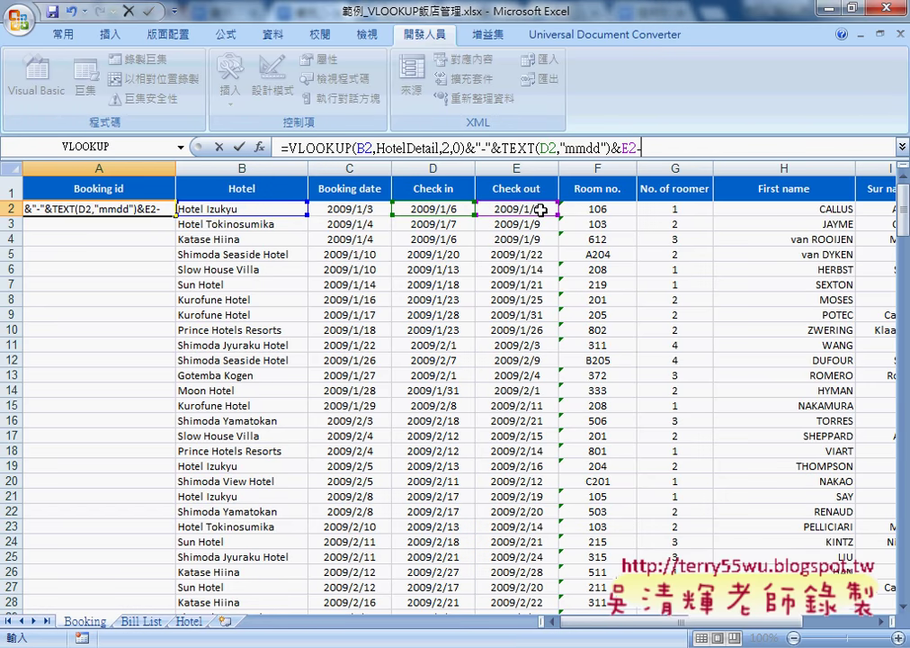
left_click(451, 210)
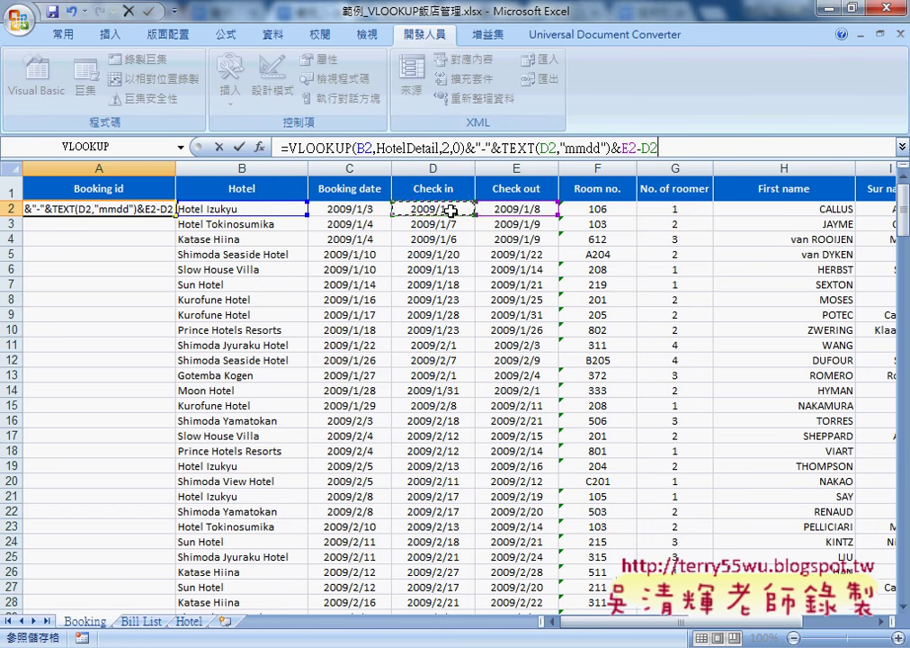
type("+")
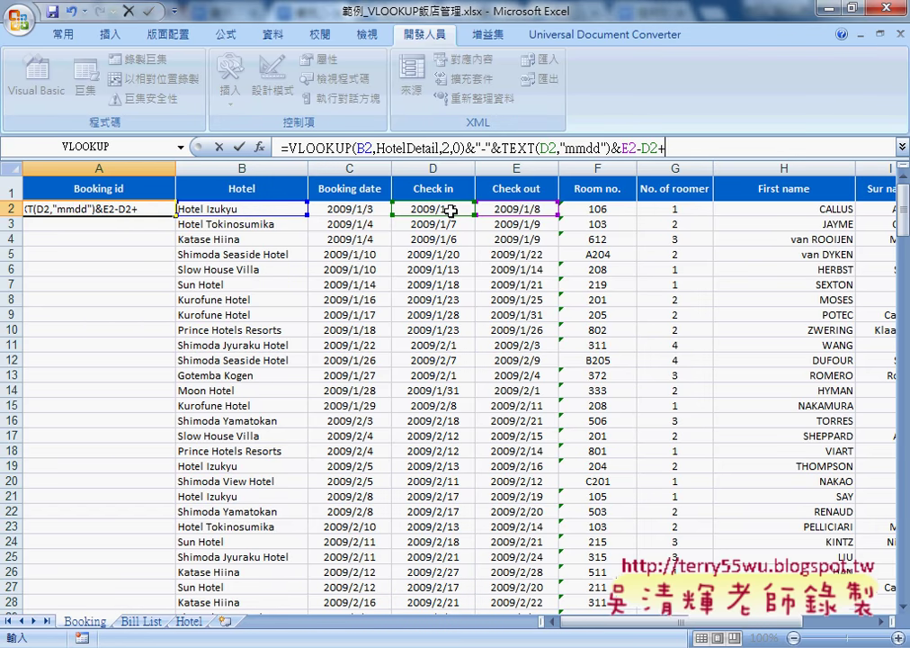
type("1")
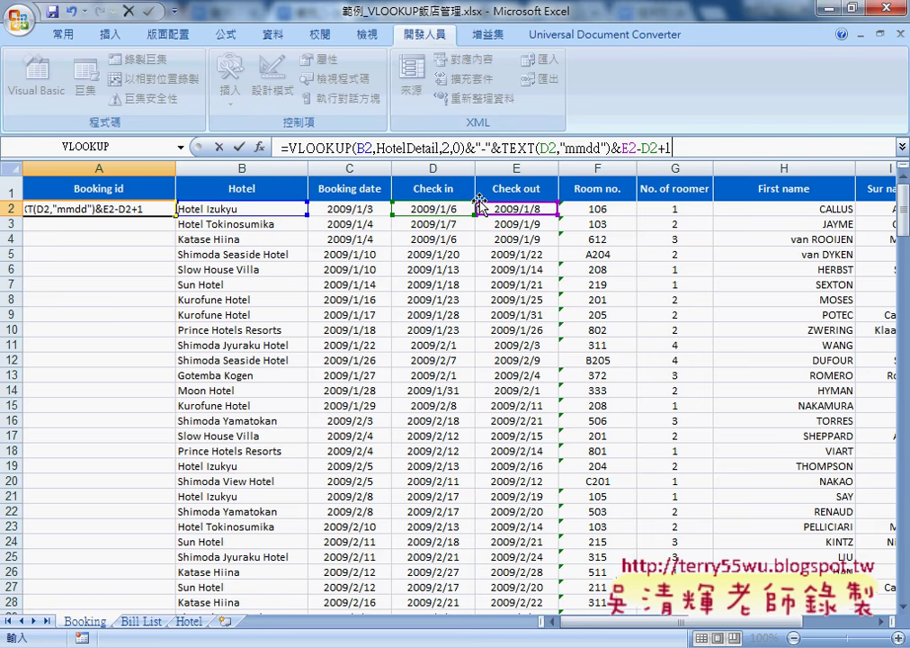
left_click(240, 147)
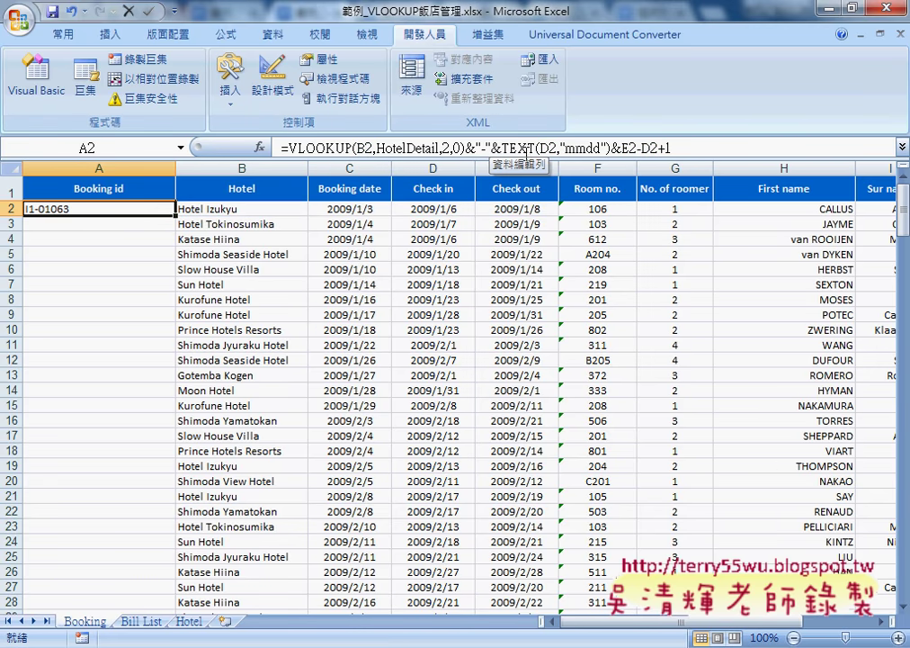
- Copy the "-" separator before the night count so A2 shows I1-0106-3
left_click_drag(465, 147, 501, 146)
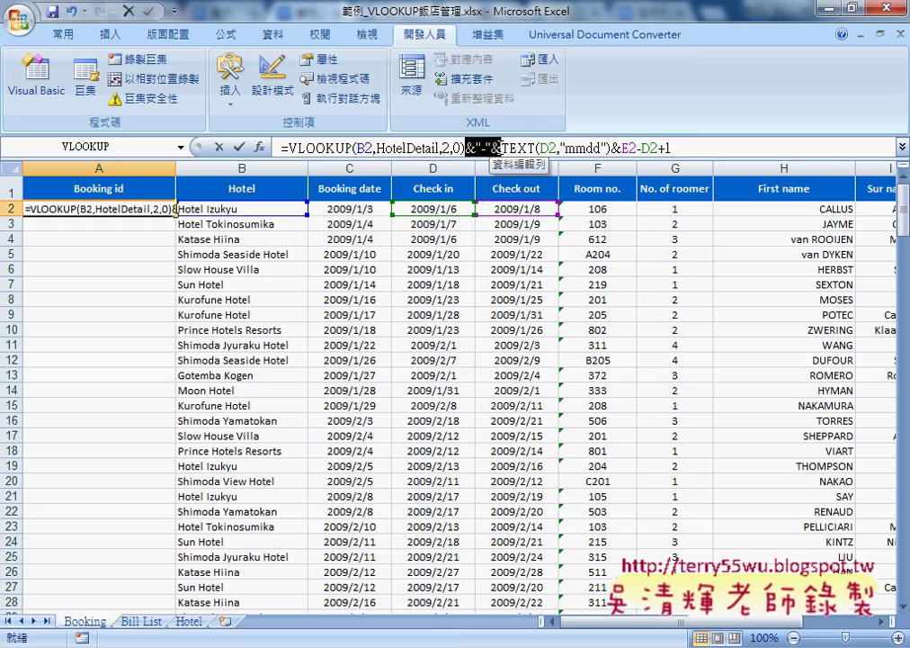
left_click(622, 146)
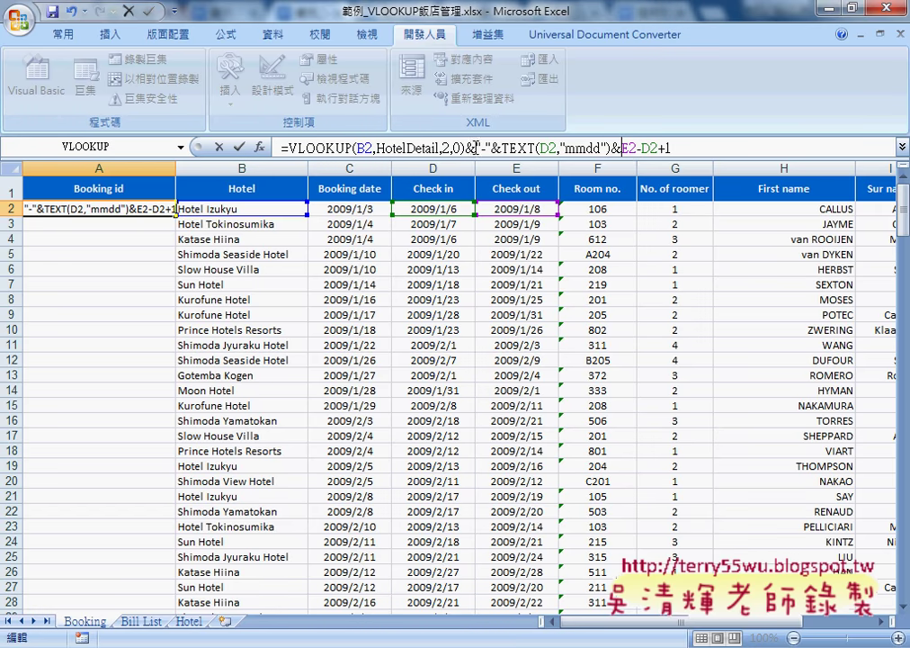
left_click_drag(476, 147, 505, 148)
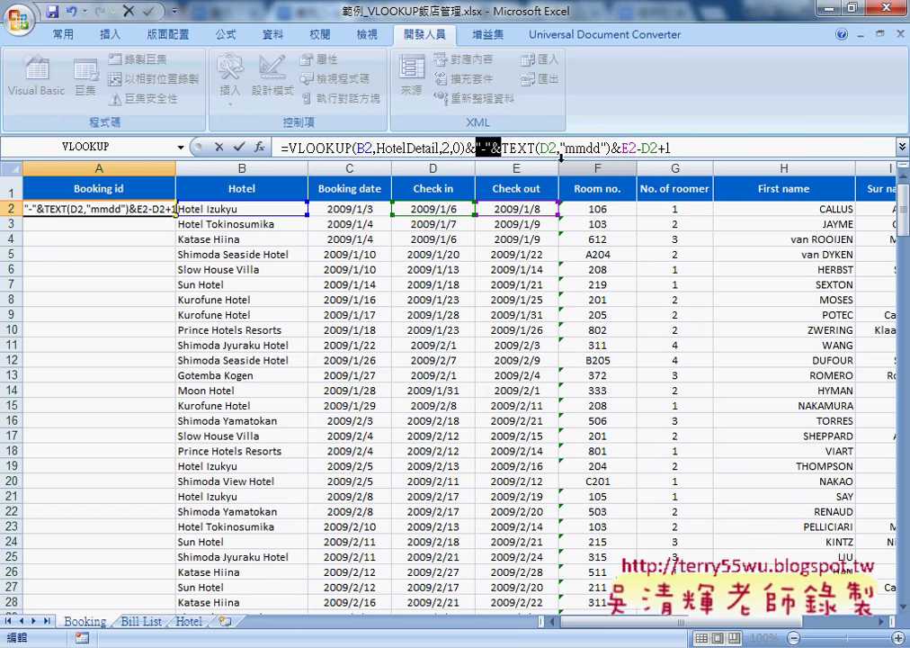
key("ctrl+c")
left_click(620, 147)
key("ctrl+v")
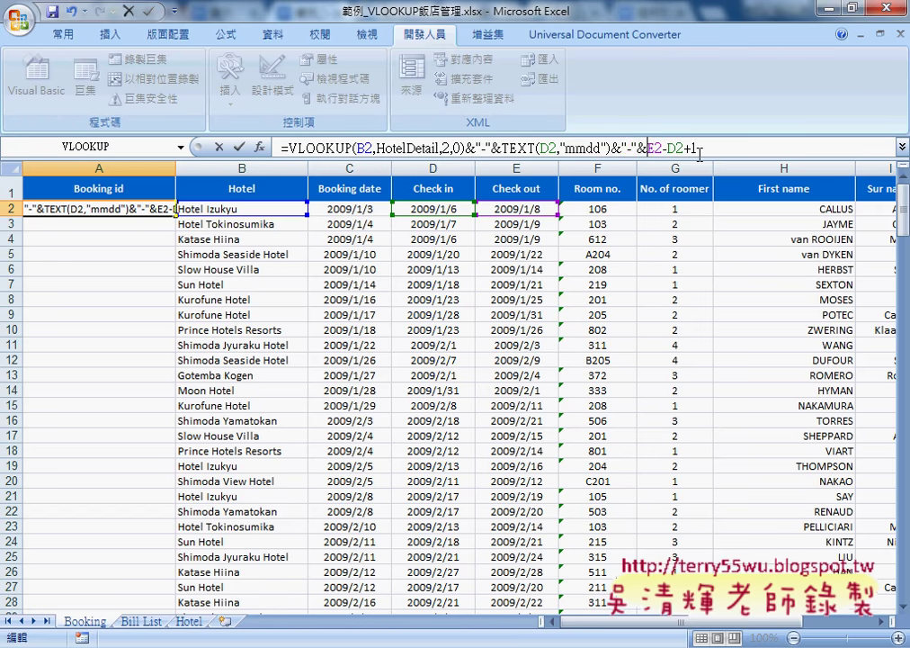
left_click(240, 147)
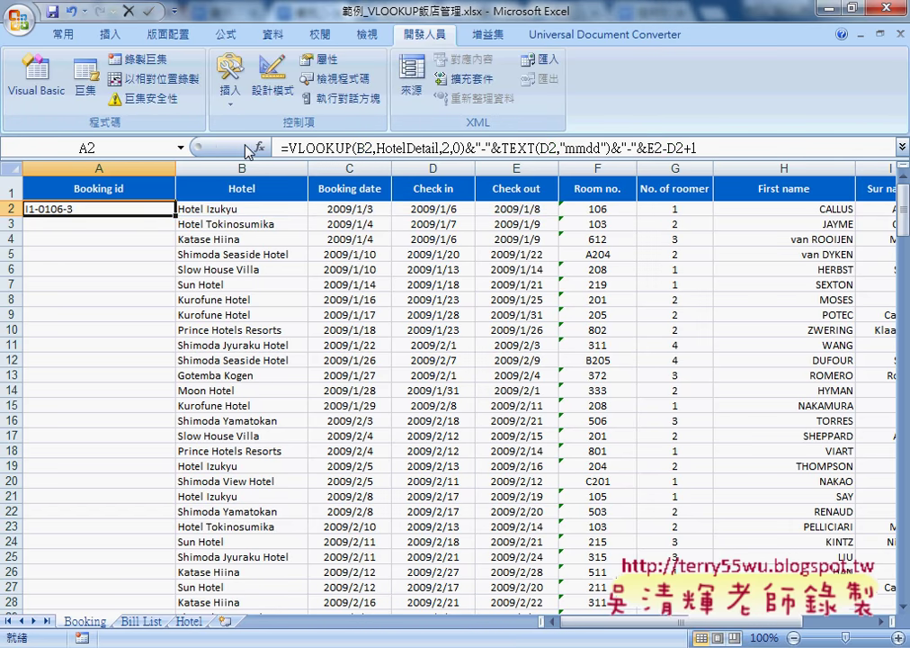
- Append a hyphen and the first name from H2 to A2's booking id formula
left_click(713, 148)
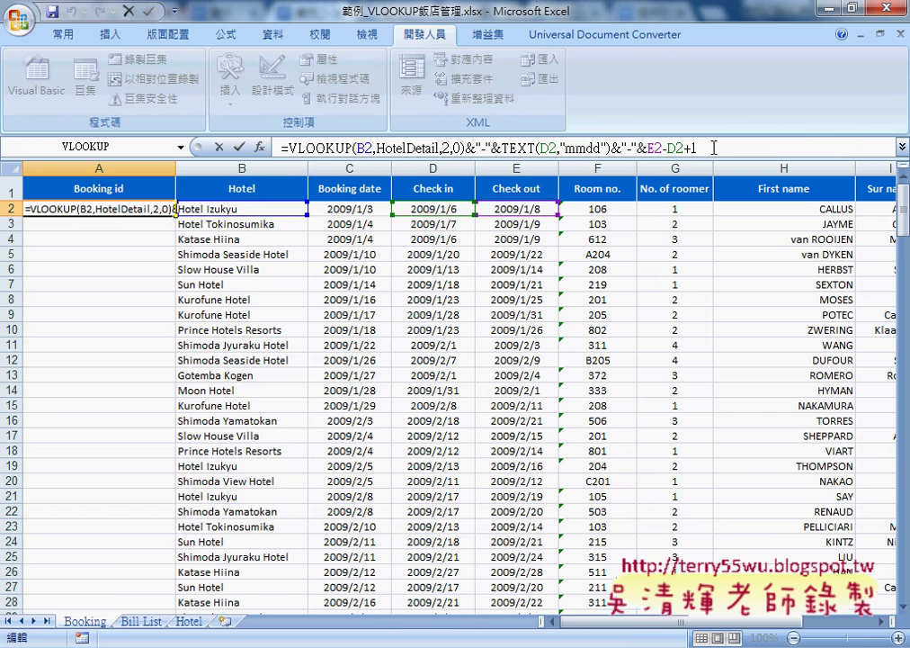
type("&")
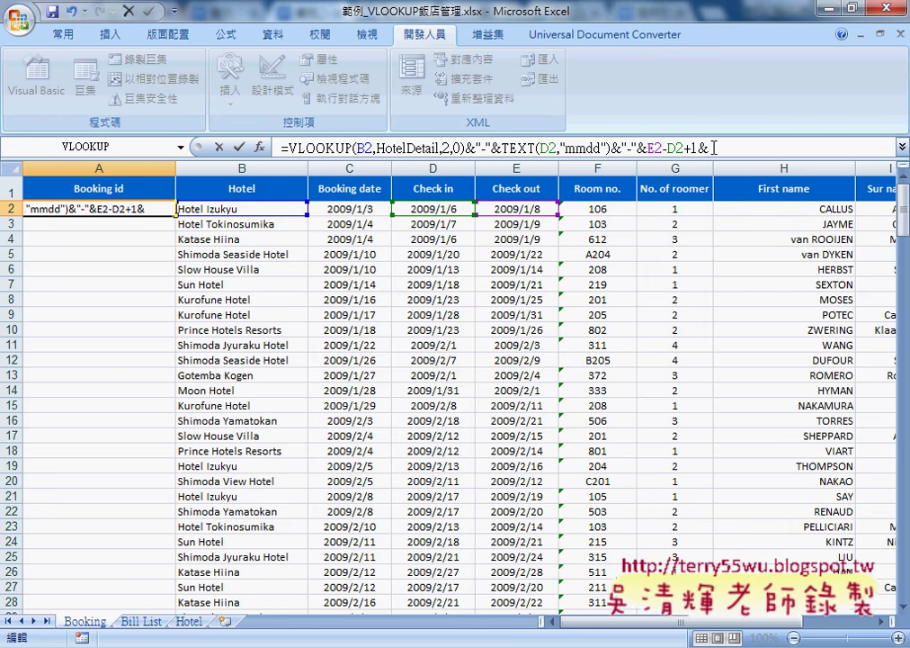
left_click(821, 213)
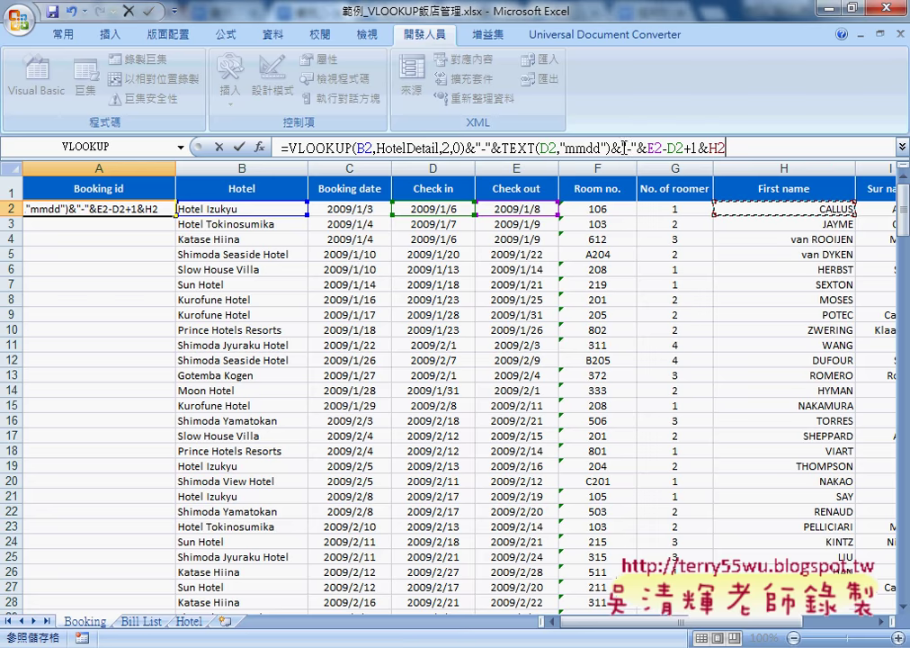
left_click_drag(622, 147, 646, 147)
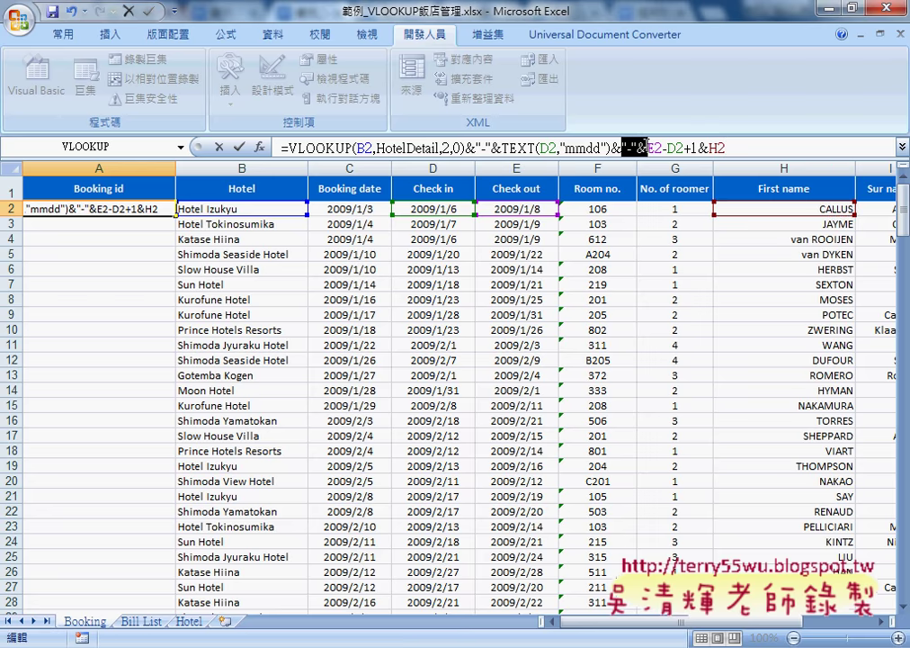
left_click(761, 150)
left_click(710, 147)
key("ctrl+v")
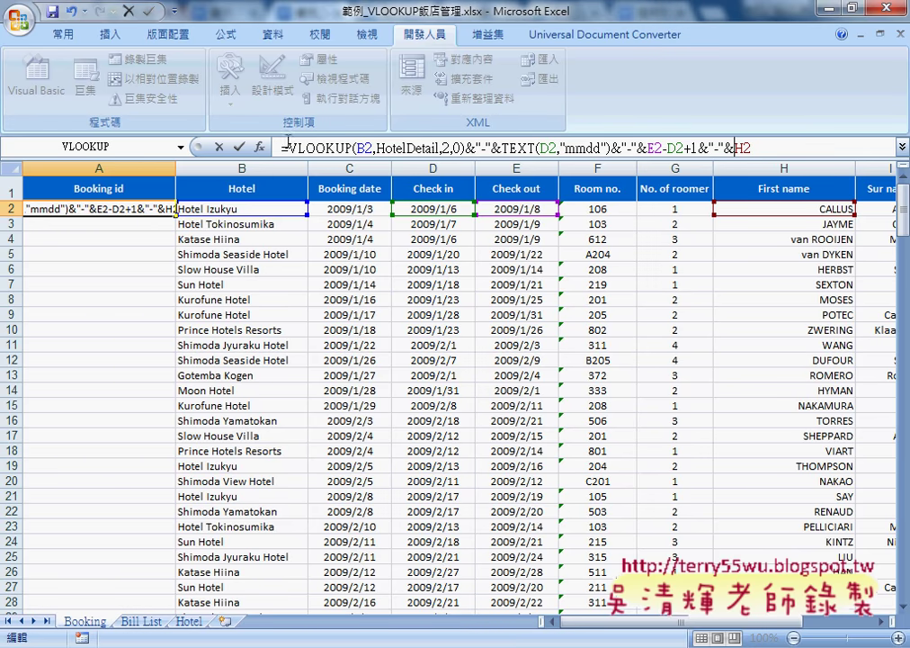
- Confirm the booking id formula, fill it down column A, and go to Bill List
left_click(239, 146)
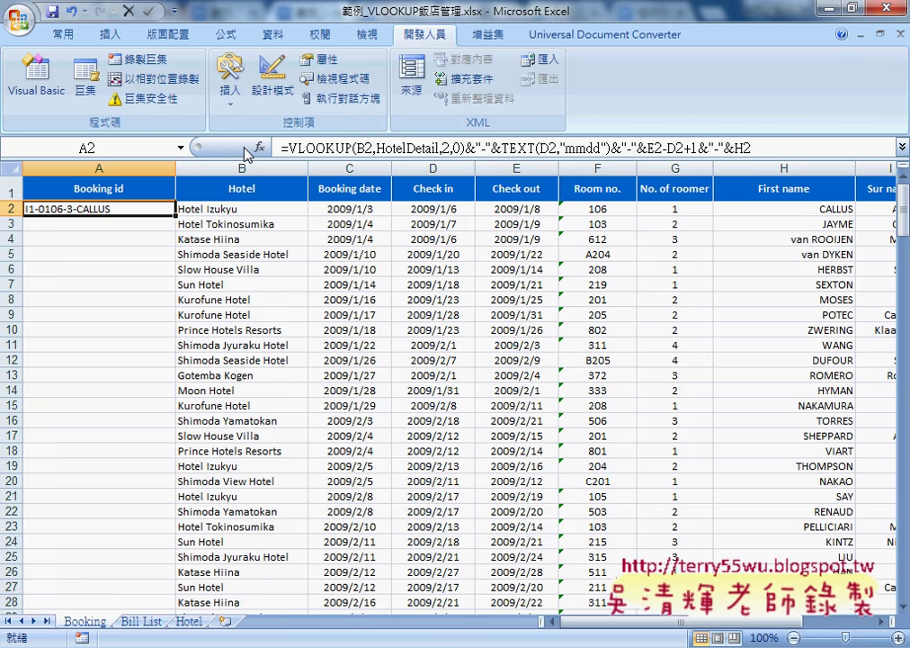
double_click(177, 215)
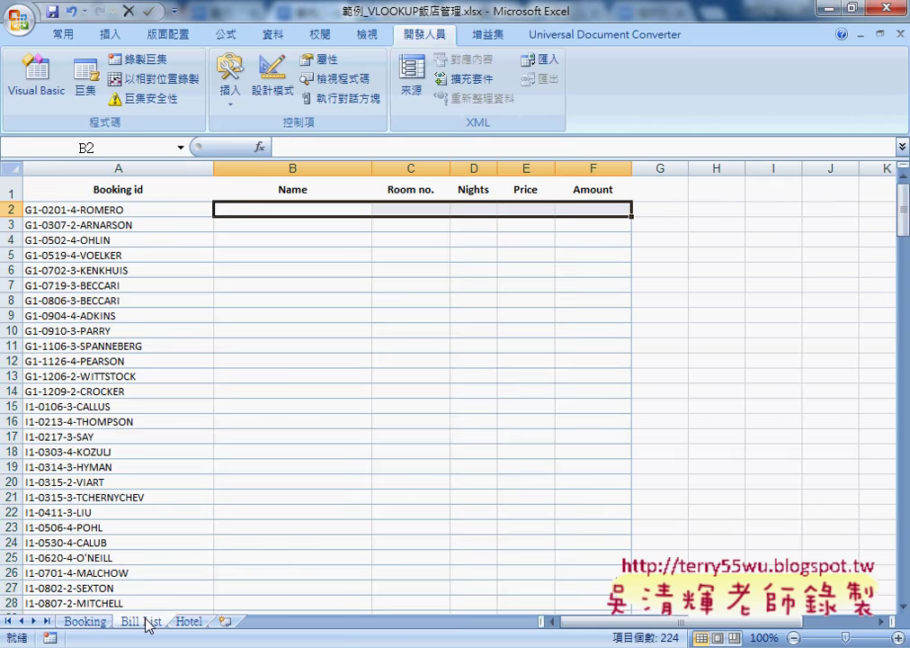
left_click(144, 621)
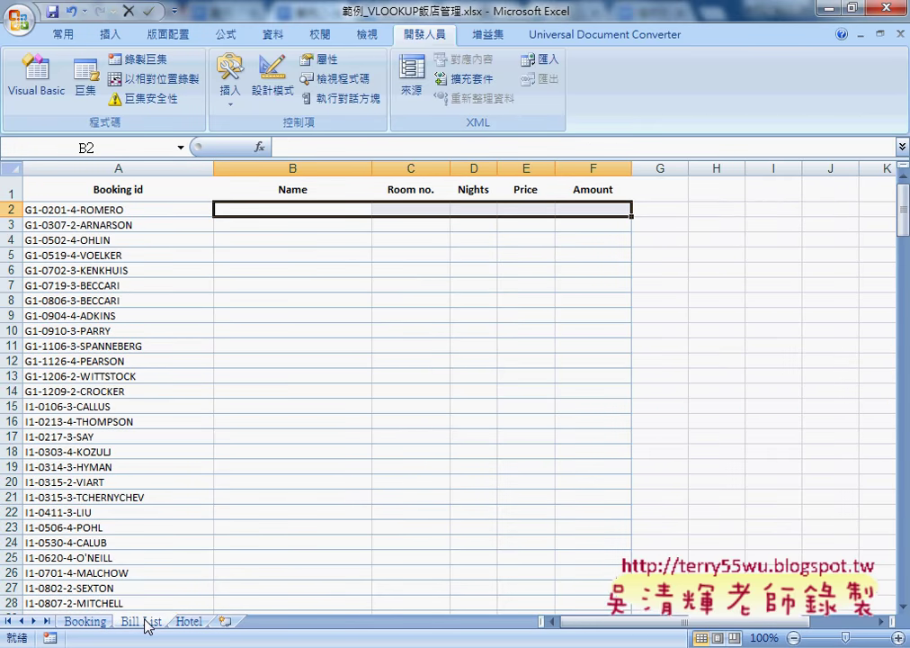
- Select Name cell B2 on Bill List and bring up Insert Function
left_click(89, 212)
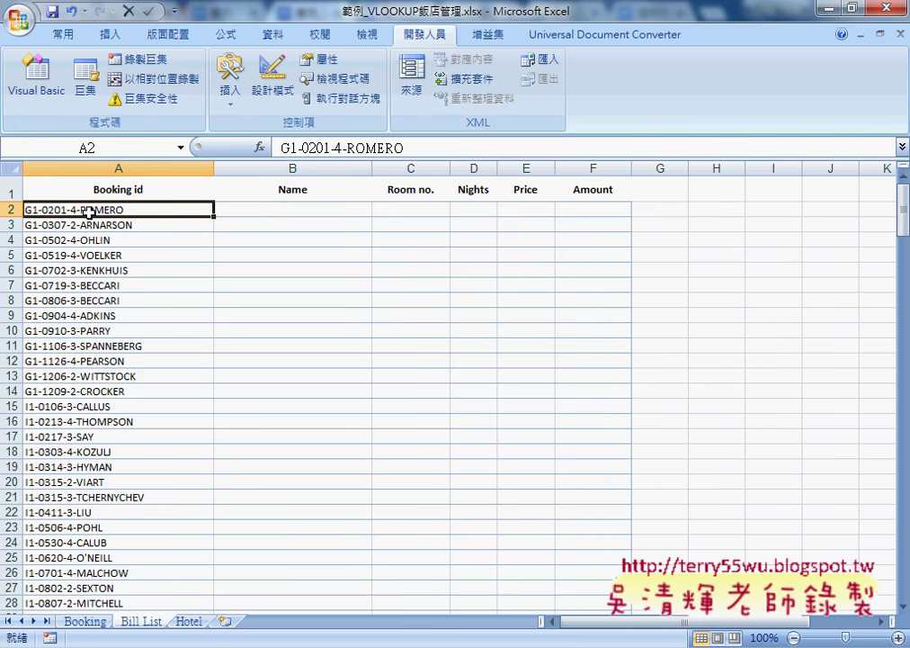
left_click(319, 209)
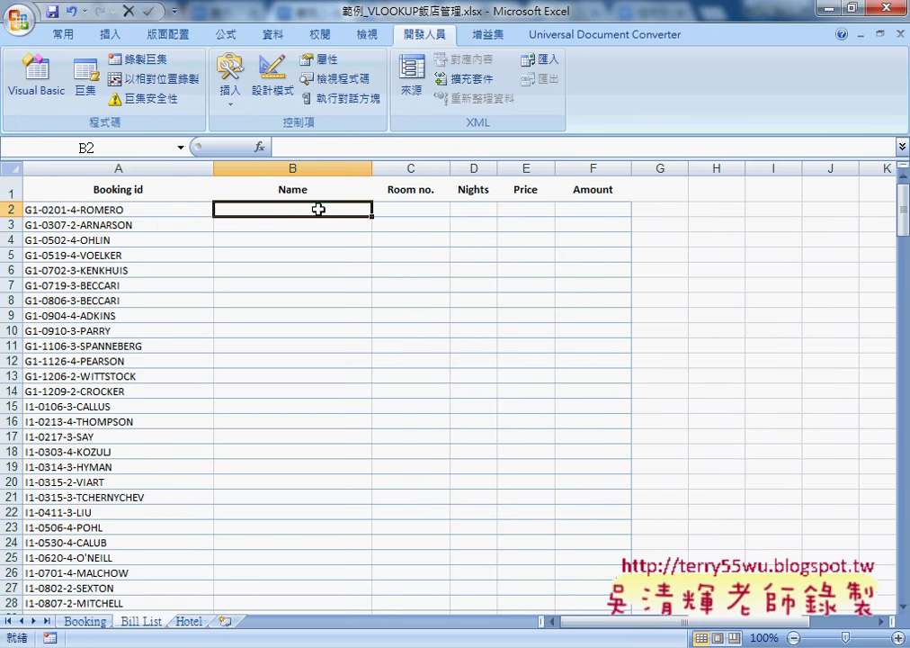
left_click(262, 149)
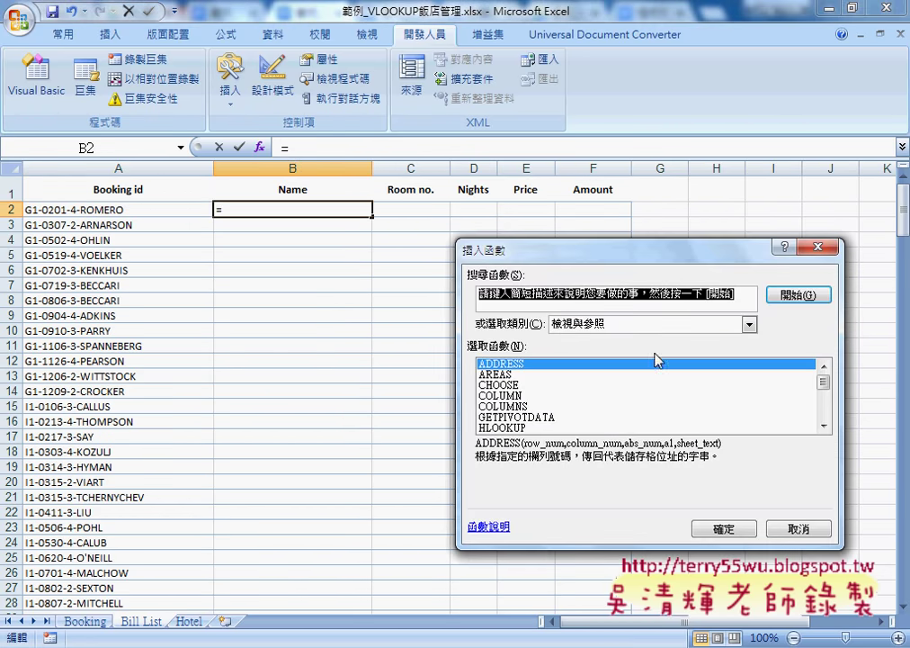
- Insert VLOOKUP in B2 with A2 as lookup value, after backing out of a mistaken HLOOKUP
left_click(646, 324)
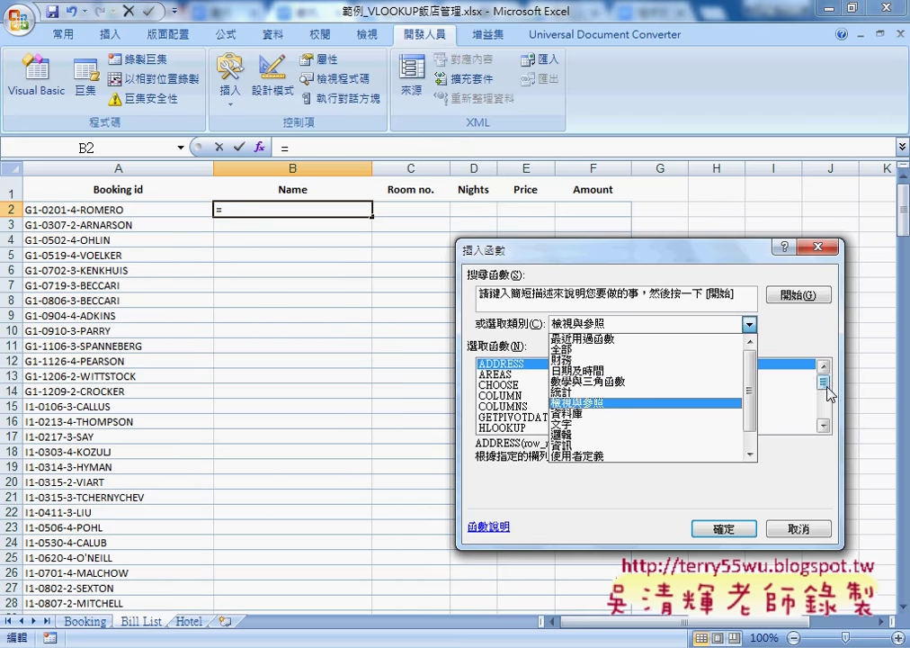
left_click_drag(829, 394, 827, 414)
double_click(501, 429)
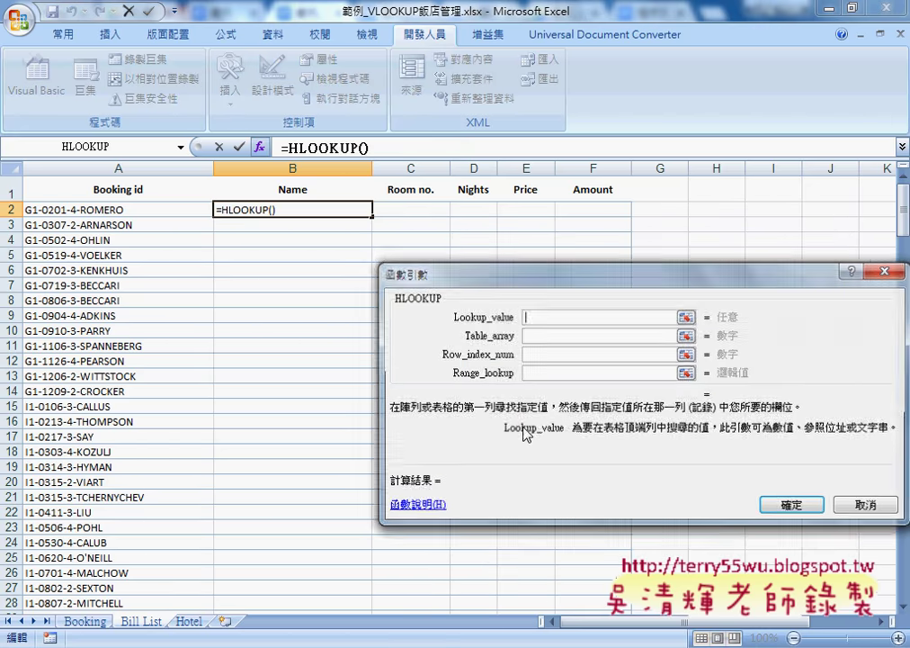
key("Escape")
left_click(259, 146)
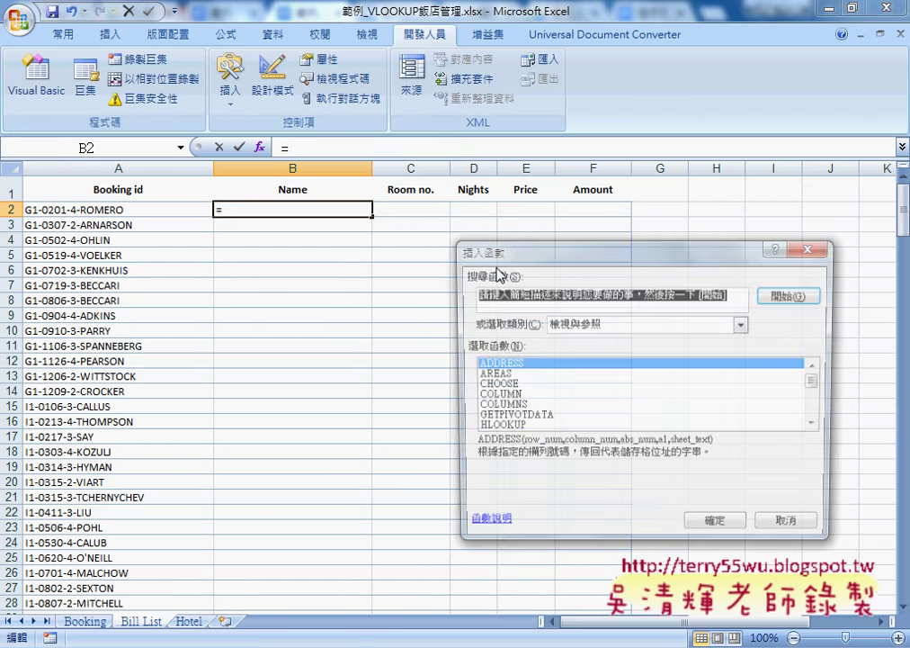
left_click_drag(822, 387, 821, 425)
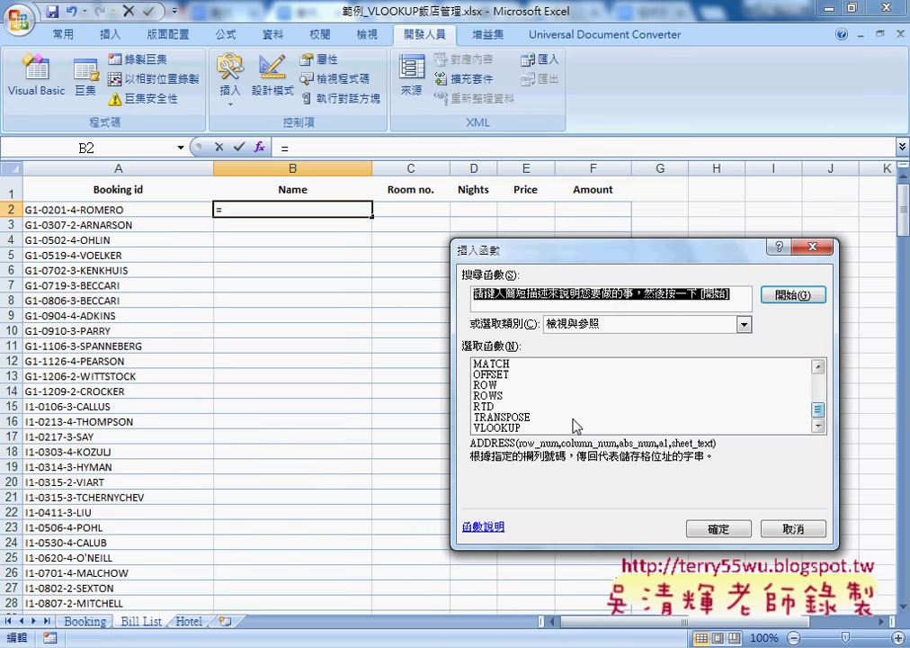
double_click(497, 429)
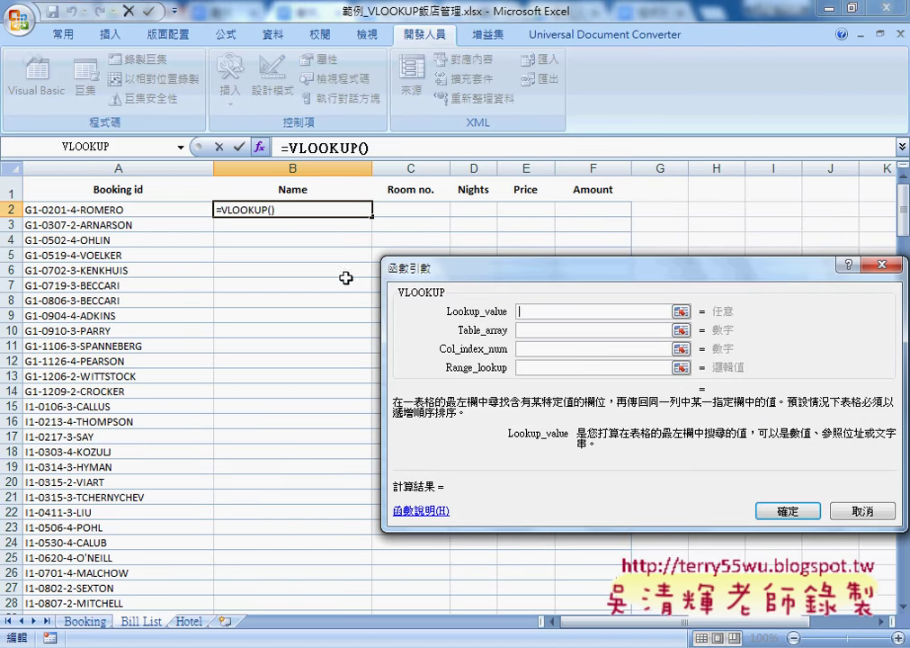
left_click(142, 210)
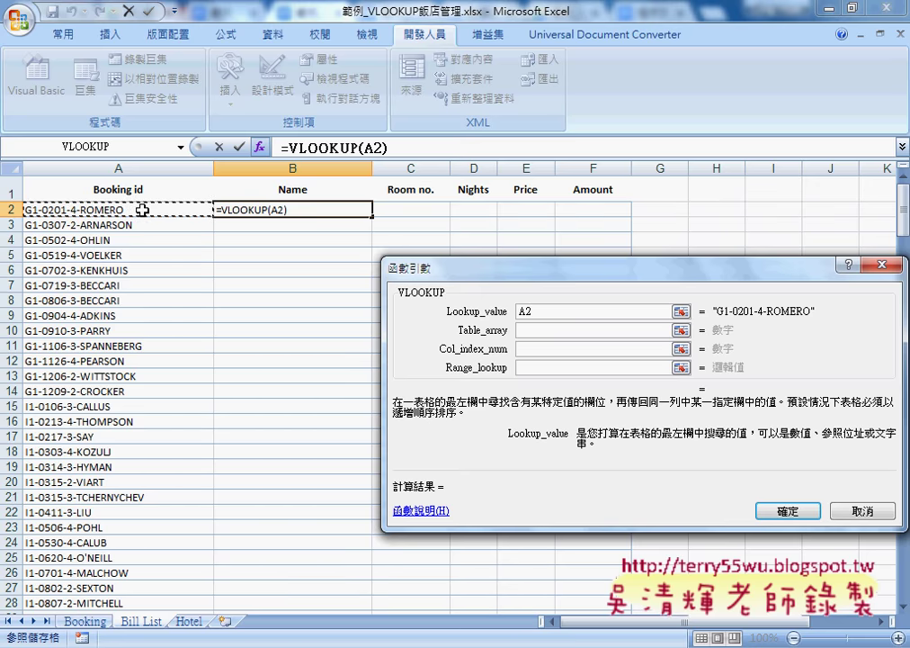
key("Tab")
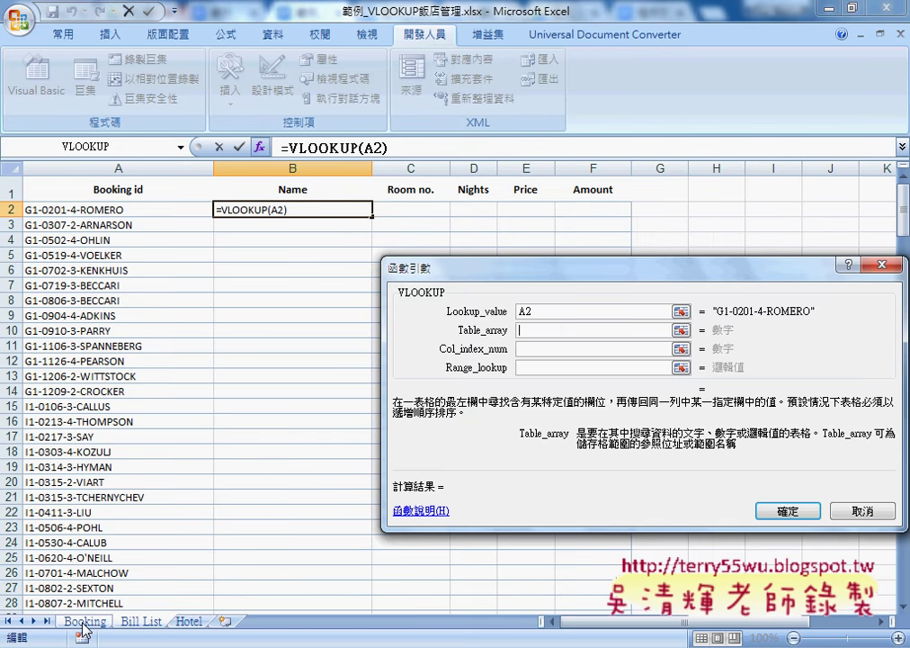
left_click(82, 623)
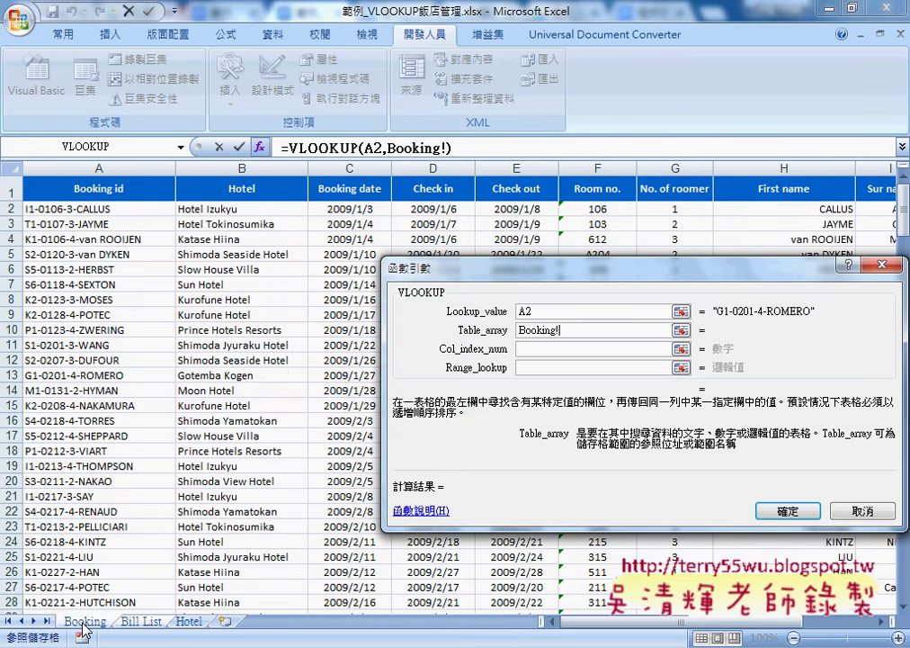
- Replace the Table_array sheet reference with the Booking named range
left_click(486, 331)
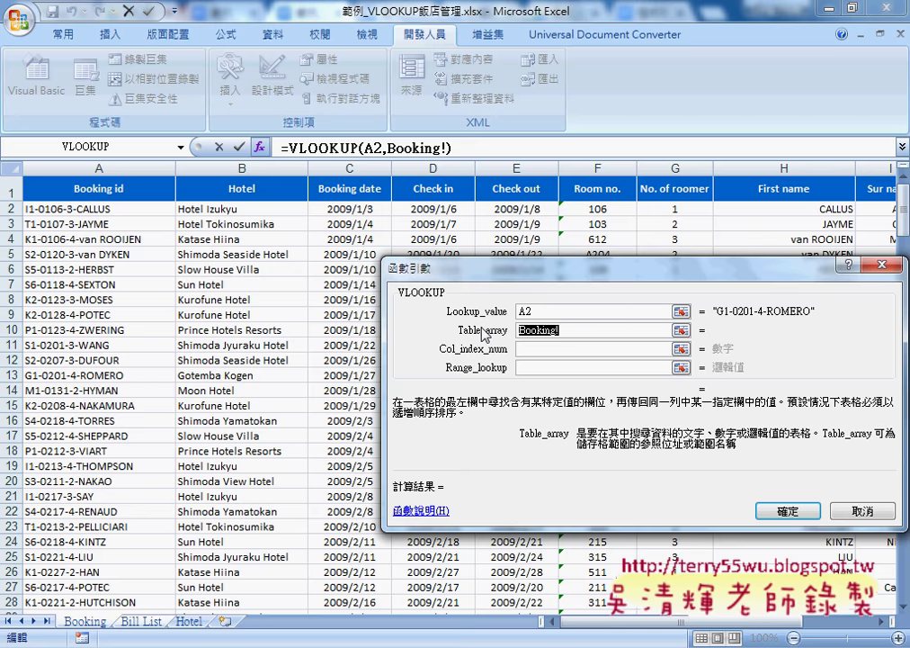
key("Delete")
key("F3")
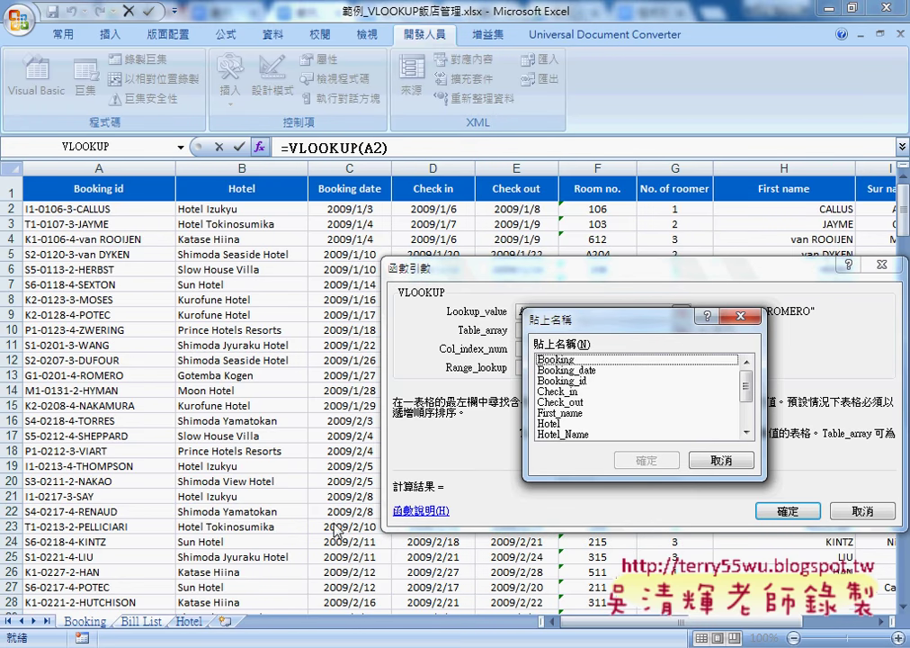
left_click(562, 359)
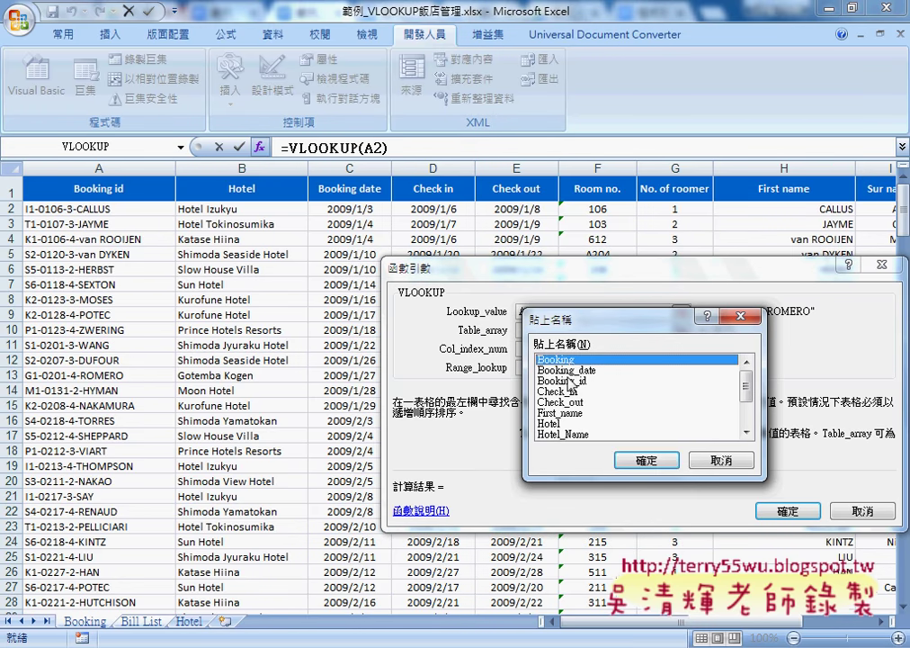
left_click(649, 461)
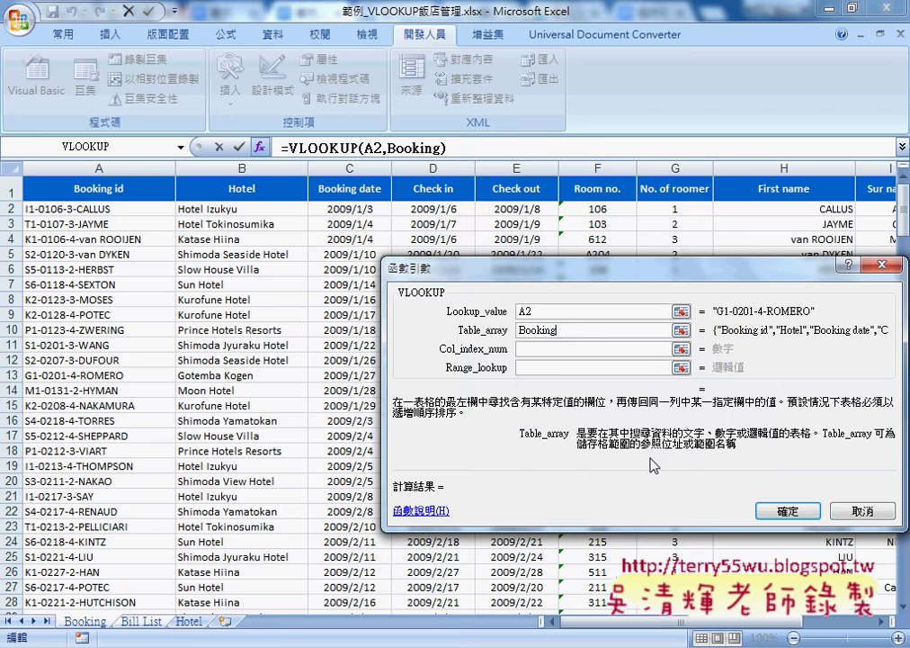
left_click(540, 349)
left_click(573, 329)
key("shift+Tab")
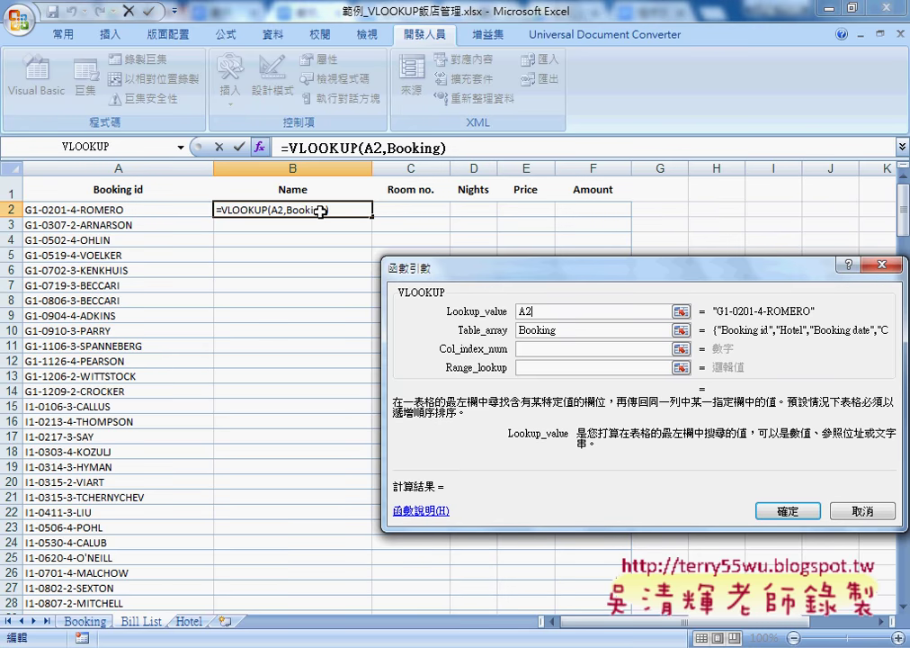
left_click(550, 349)
left_click(550, 332)
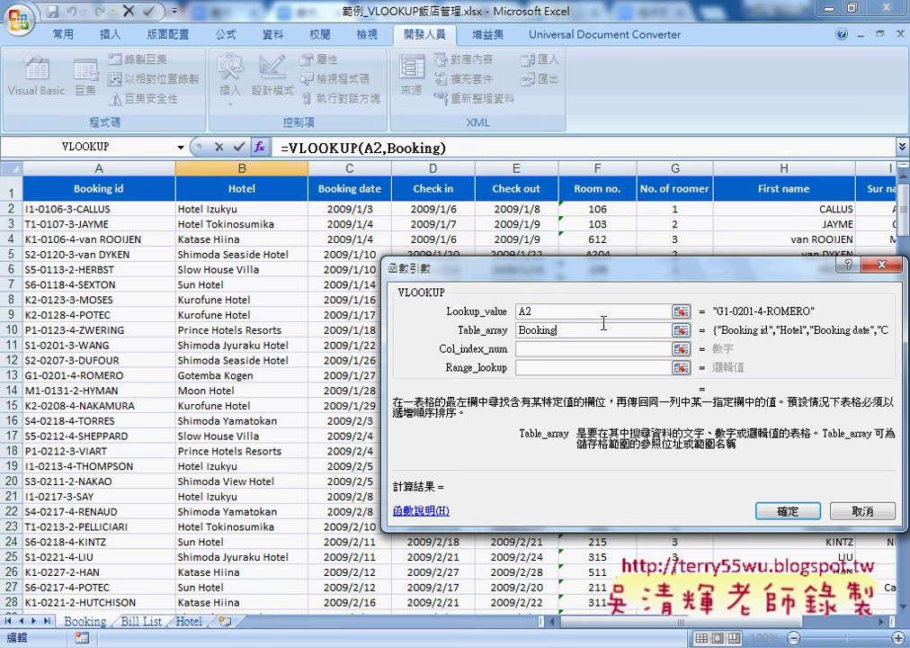
- Set column index 8 and range lookup 0, previewing ROMERO
left_click(544, 351)
type("8")
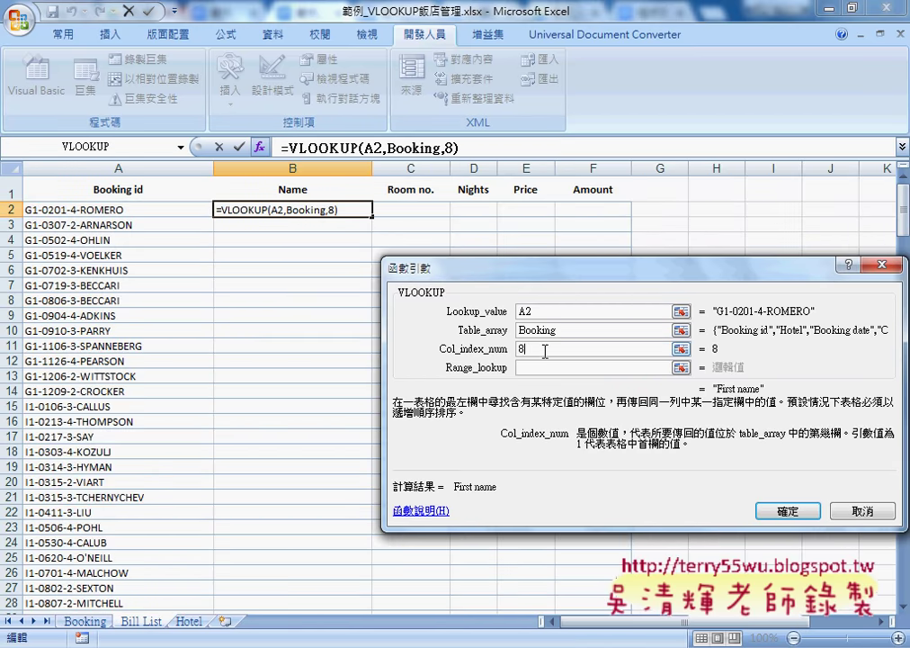
left_click(538, 365)
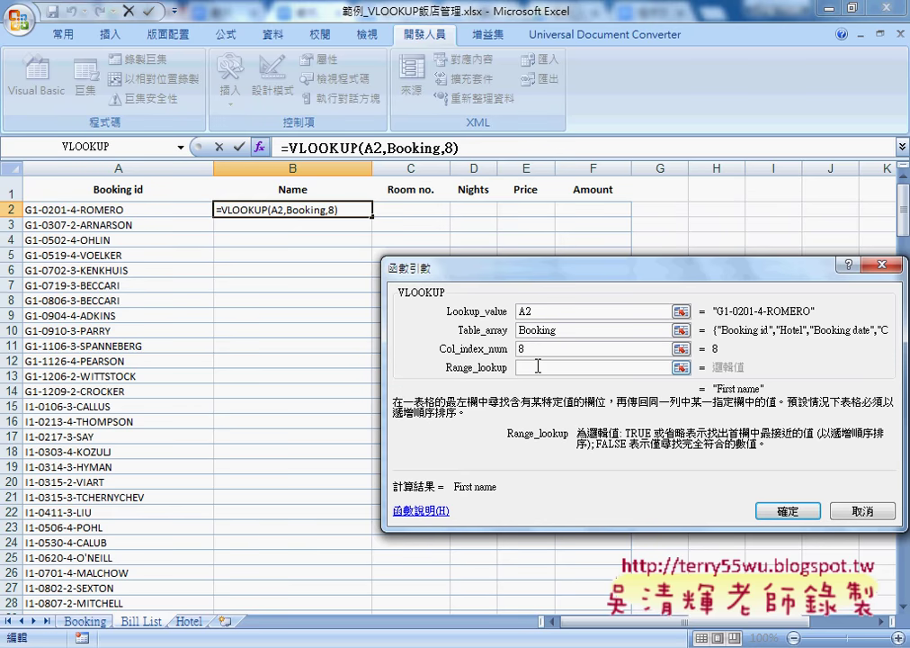
type("0")
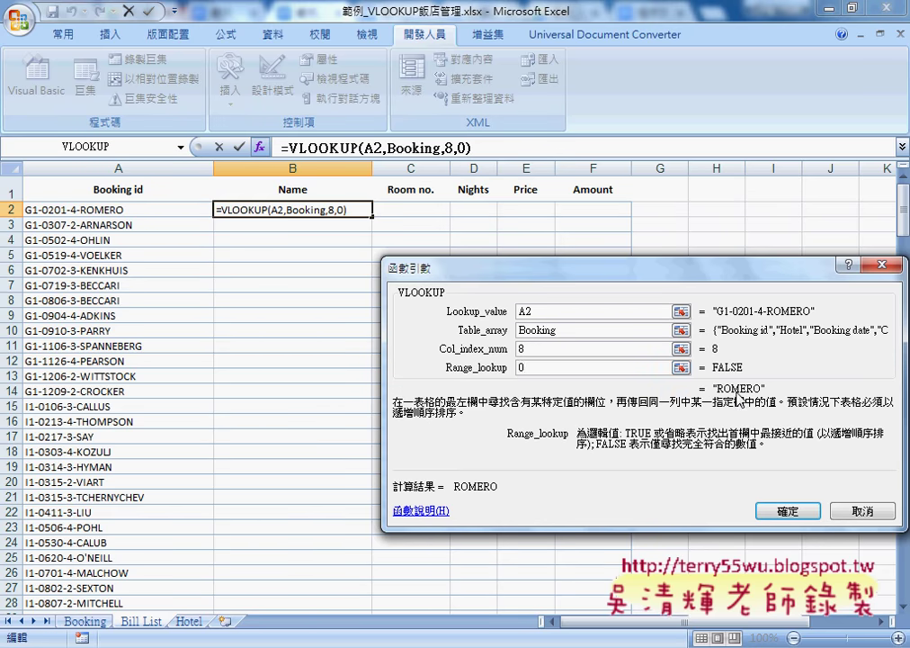
- Make B2 =VLOOKUP(A2,Booking,8,0)&" "&VLOOKUP(A2,Booking,9,0) and fill it down column B
left_click(787, 511)
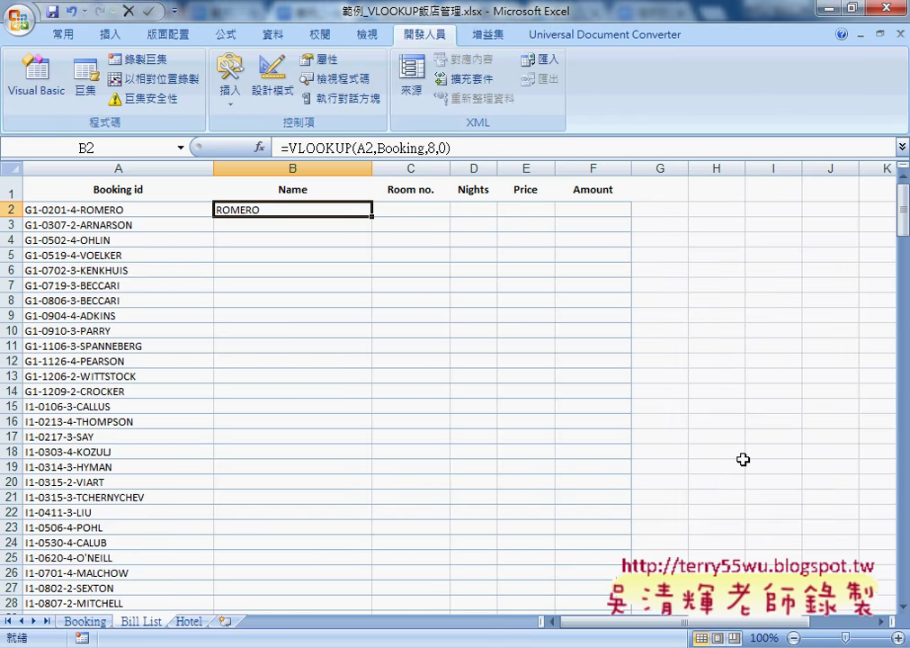
left_click(493, 148)
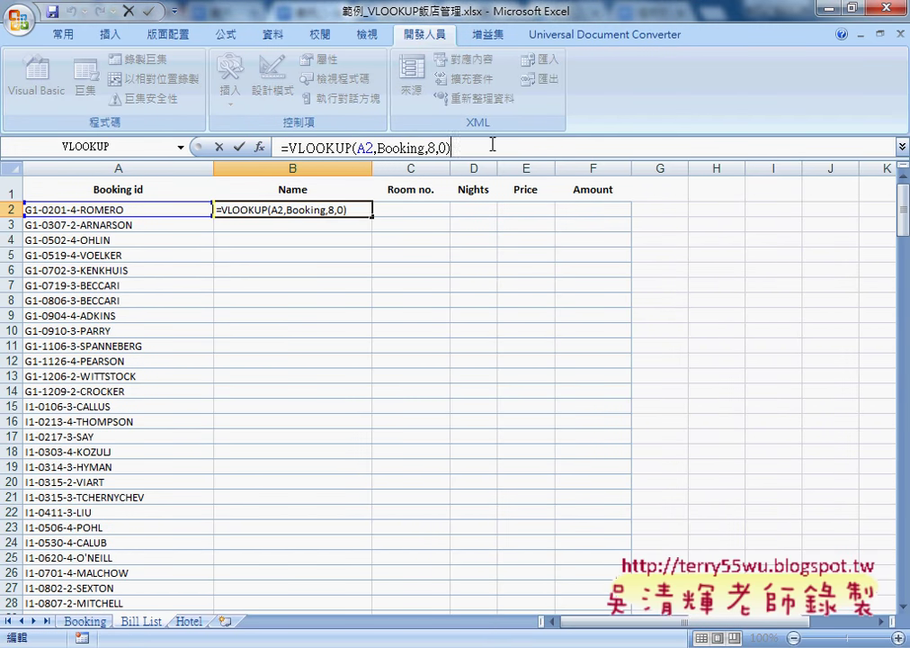
type("&\" \"")
type("&")
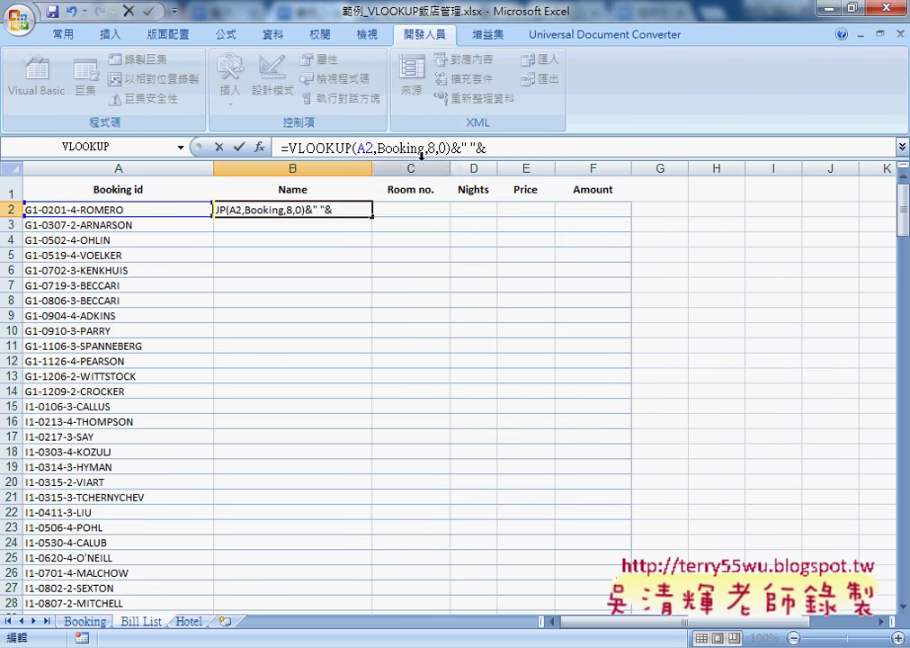
left_click_drag(290, 148, 452, 150)
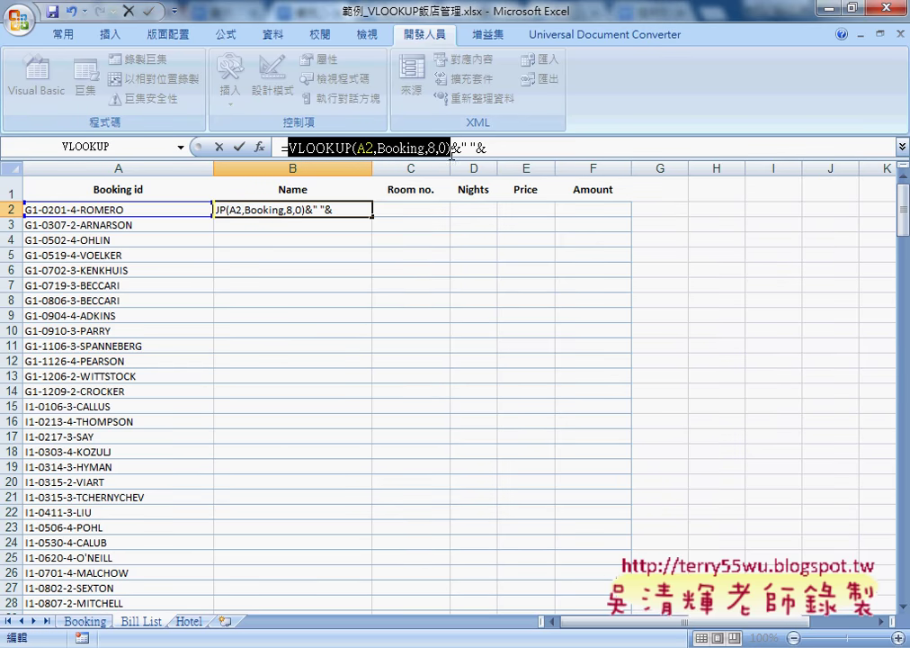
key("ctrl+c")
left_click(534, 148)
key("ctrl+v")
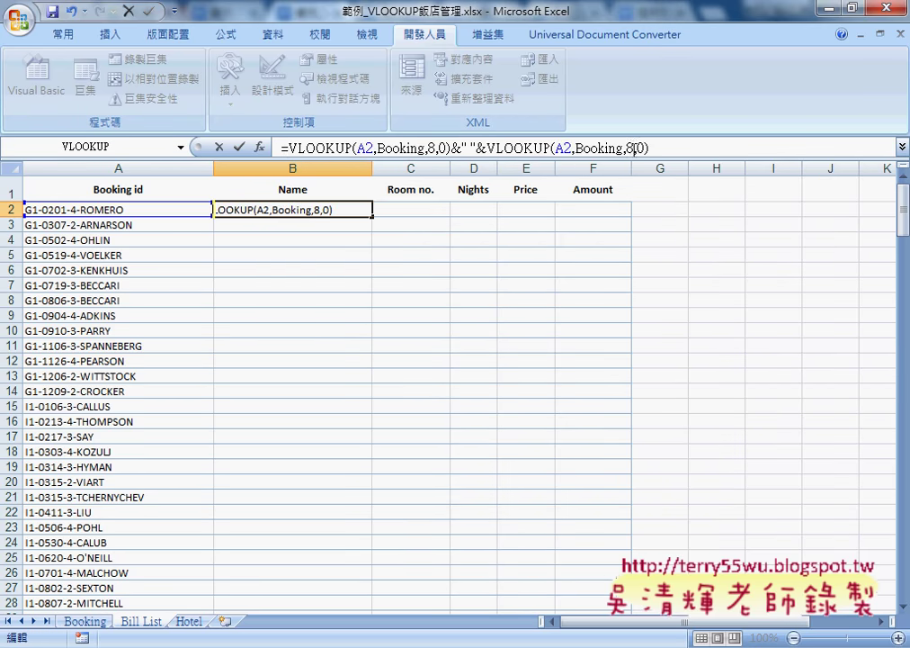
type("9")
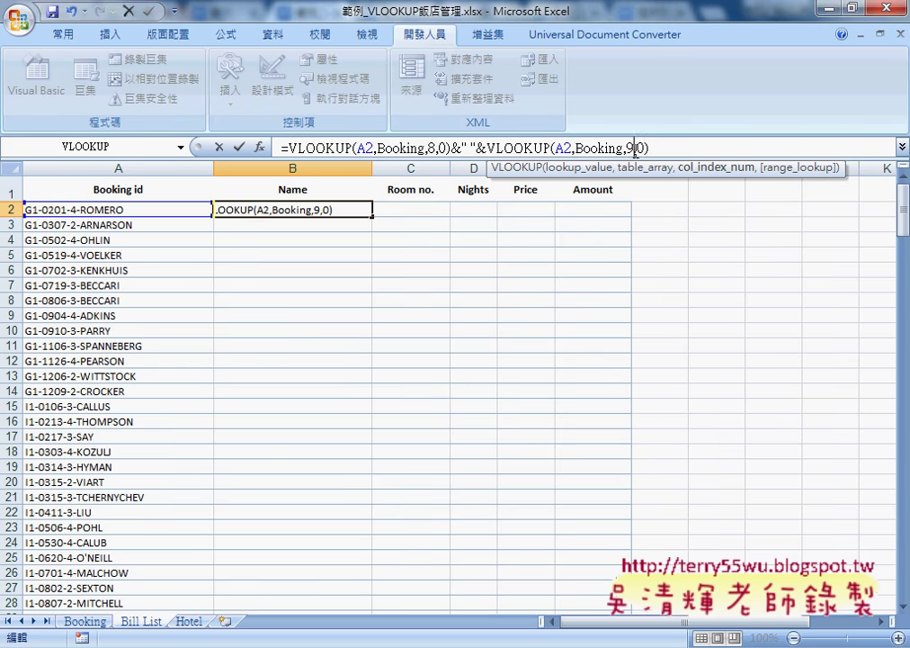
left_click(239, 147)
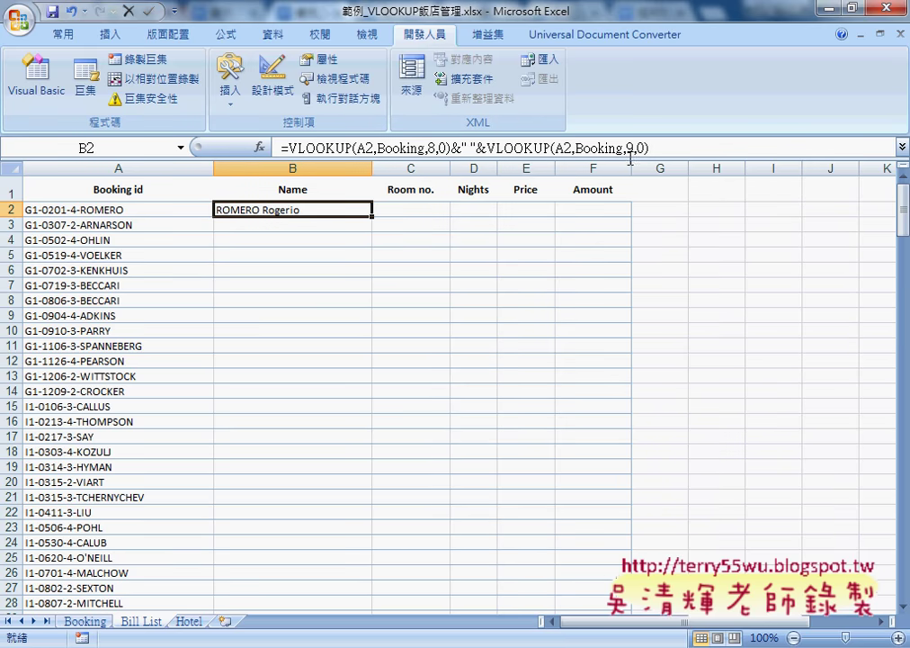
double_click(371, 216)
- Fill Room no. column C with =VLOOKUP(A2,Booking,6,0), e.g. 372
left_click(413, 208)
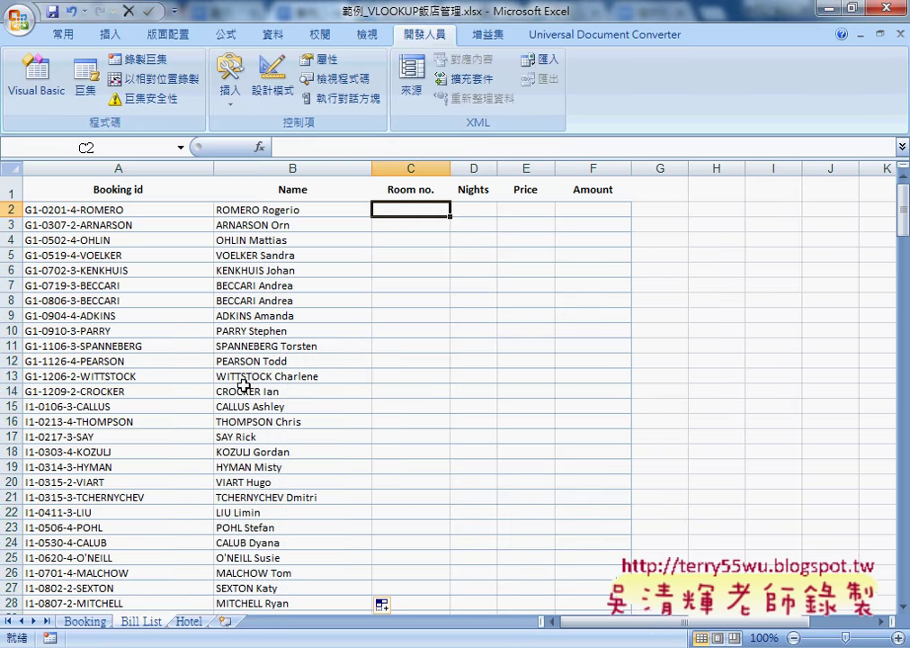
left_click(83, 621)
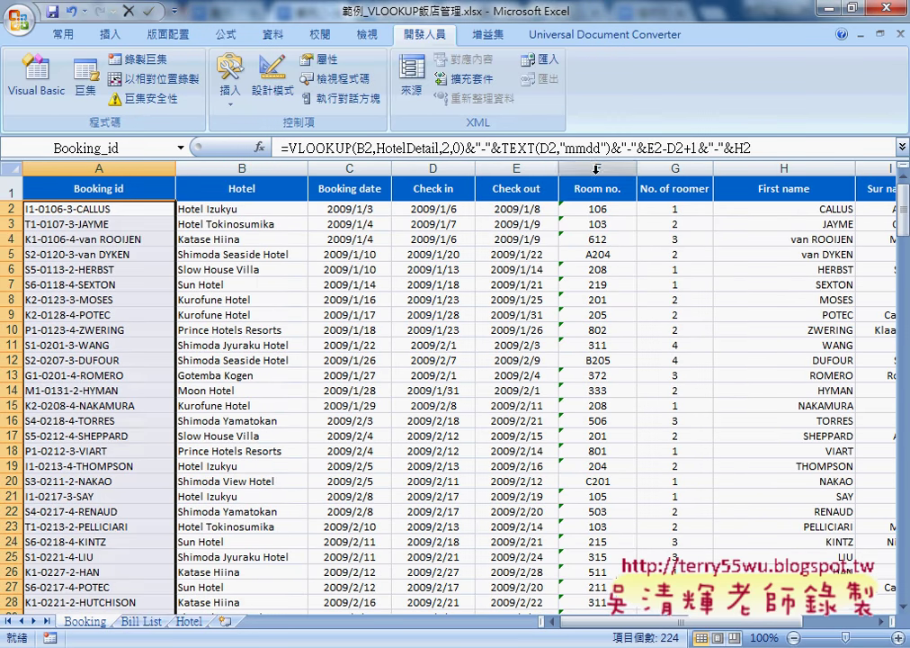
left_click(142, 621)
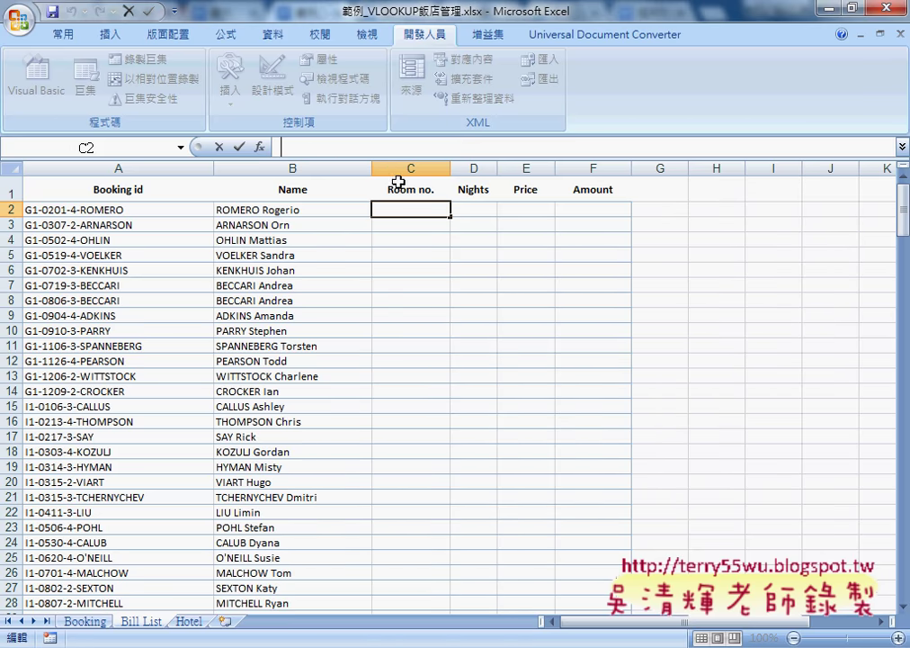
type("VLOOKUP(A2,Booking,8,0)")
left_click(281, 148)
type("=")
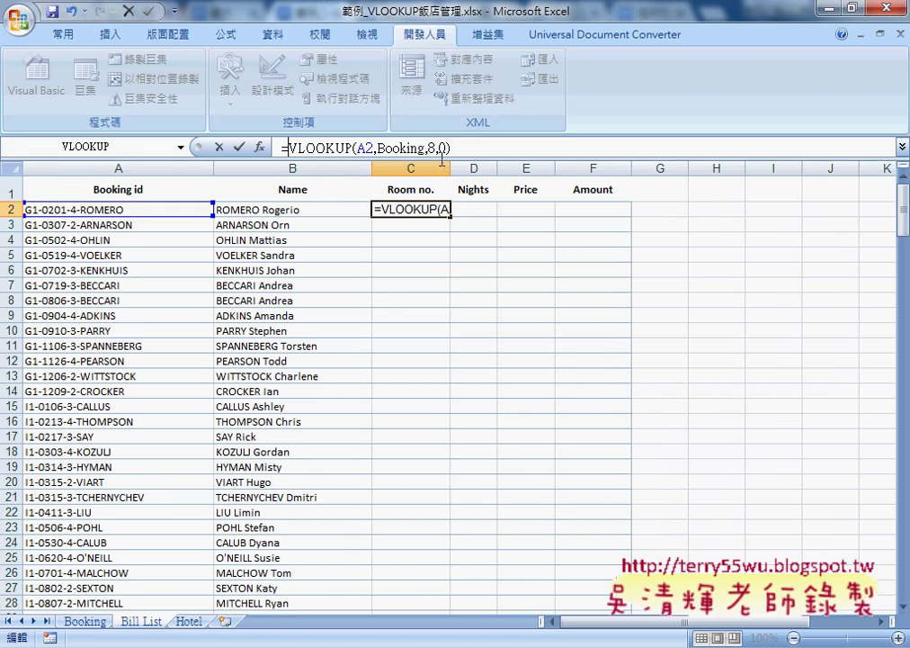
double_click(434, 148)
type("6")
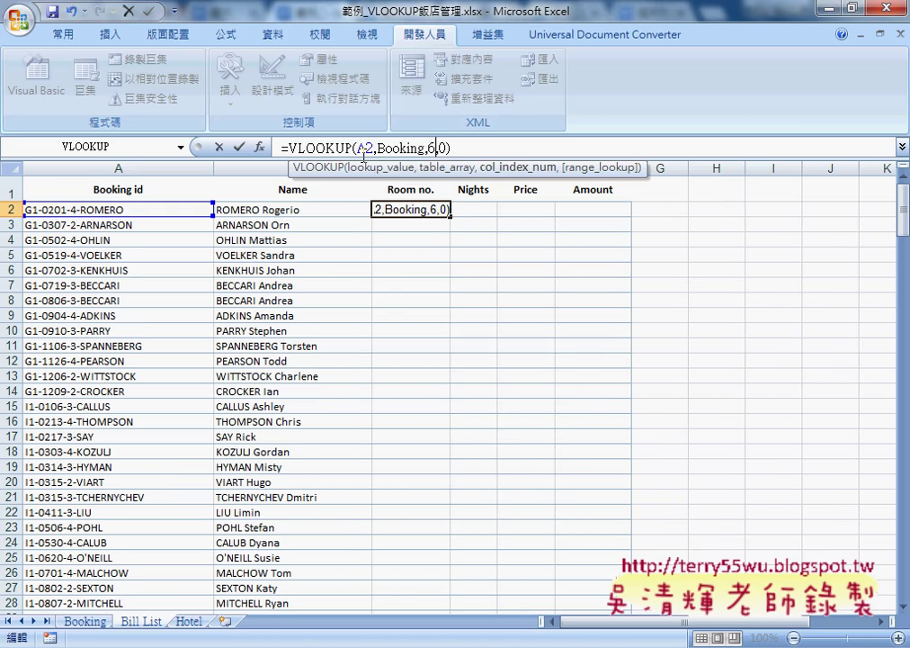
left_click(239, 147)
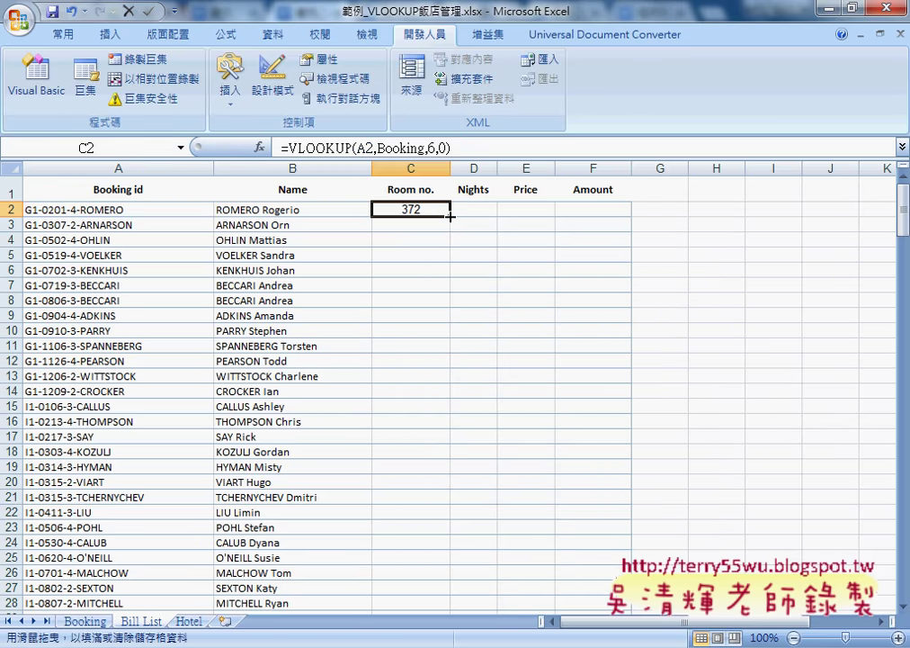
double_click(447, 217)
- Select the Nights cell and review the Booking sheet's Check in and Check out columns
left_click(484, 208)
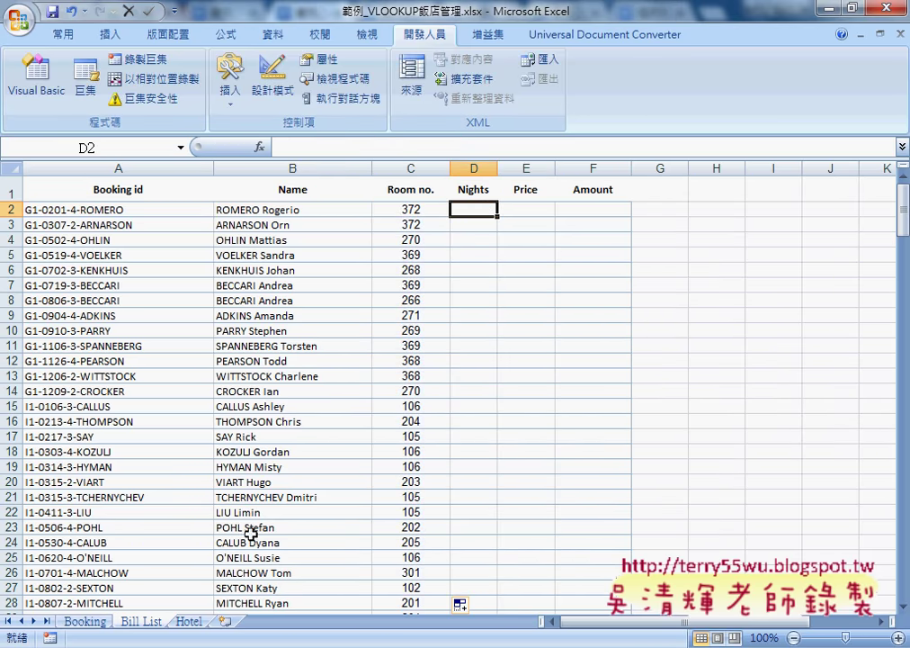
left_click(94, 622)
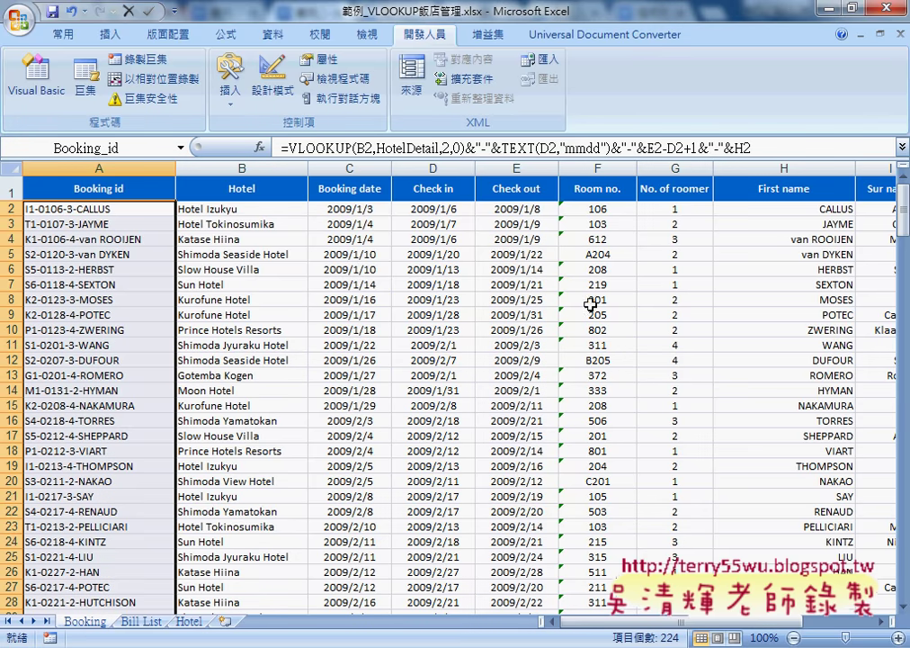
left_click(528, 167)
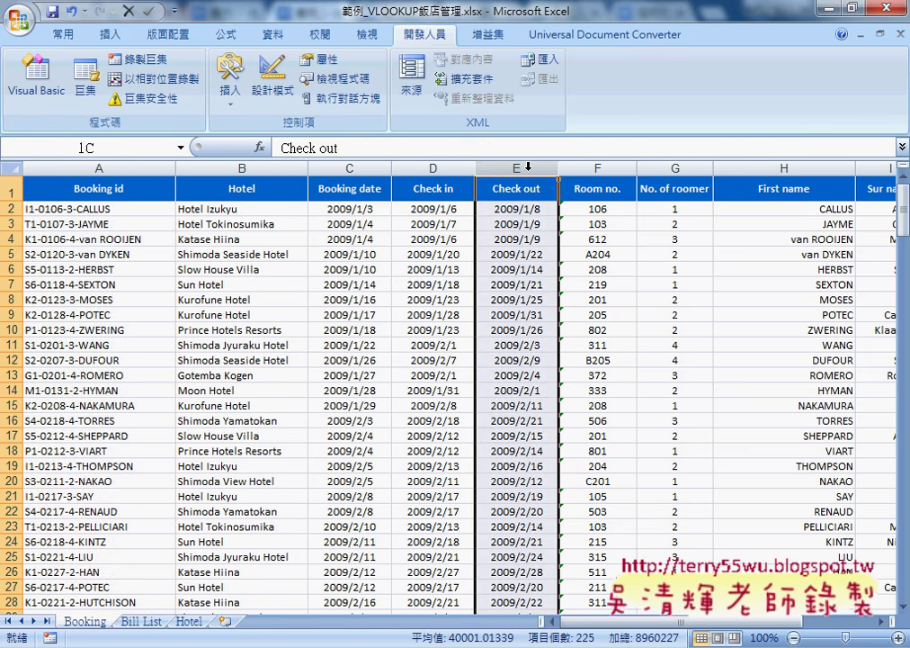
left_click(444, 168)
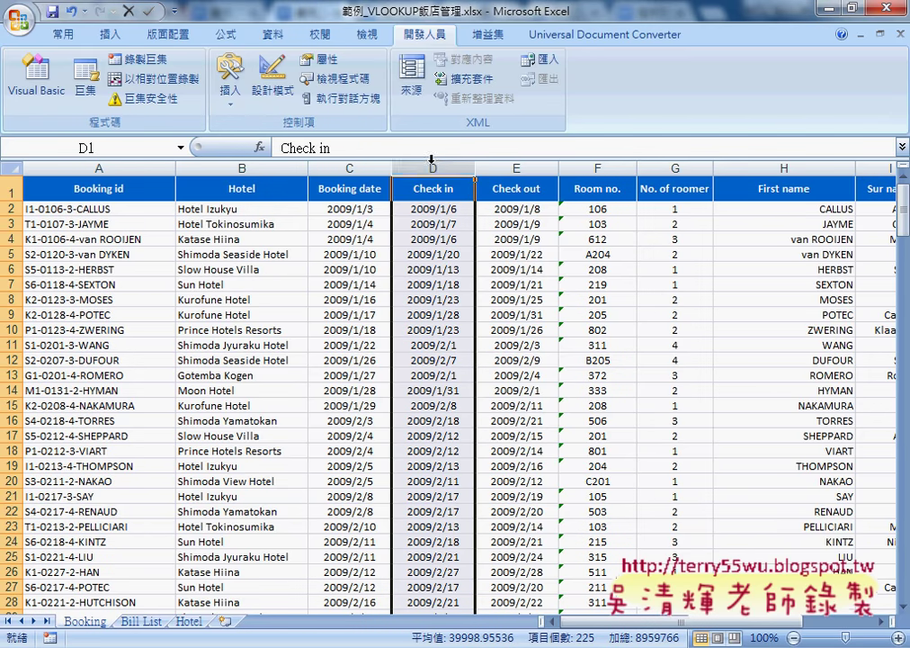
- On Bill List, enter =VLOOKUP(A2,Booking,5,0)-VLOOKUP(A2,Booking,4,0) in D2 and fill it down the Nights column
left_click(133, 621)
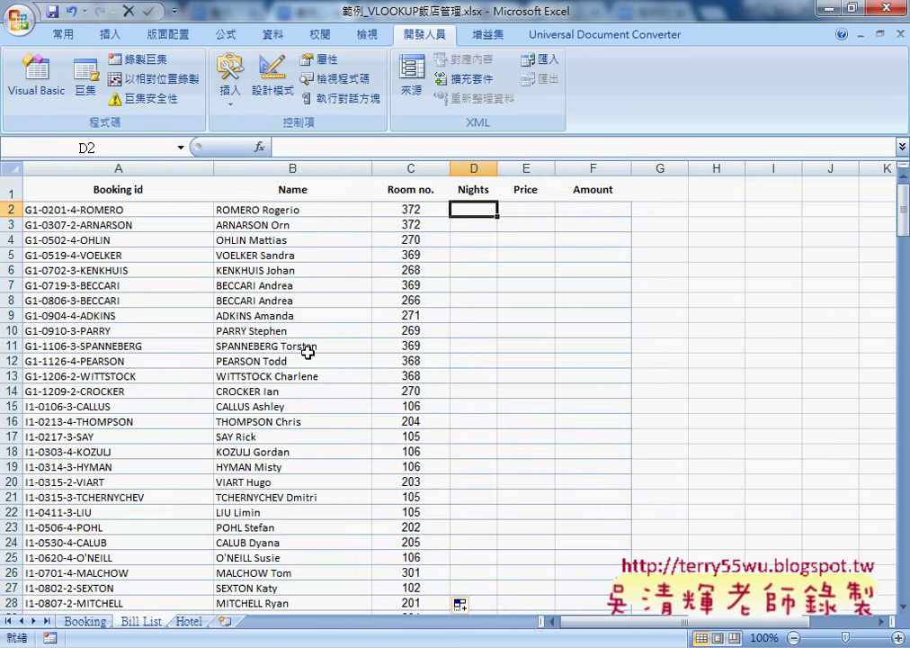
left_click(320, 148)
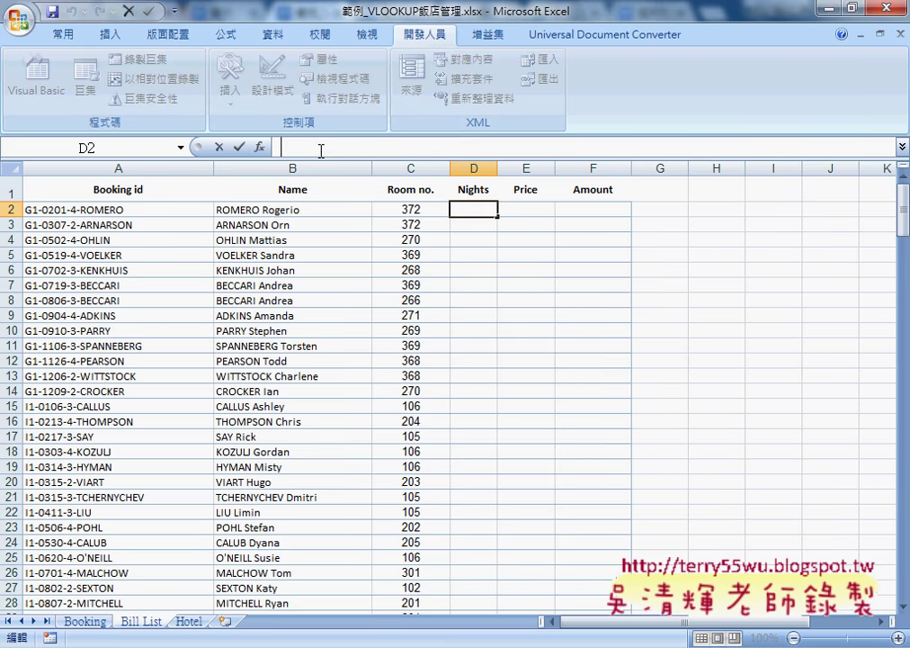
type("=VLOOKUP(A2,Booking,8,0)")
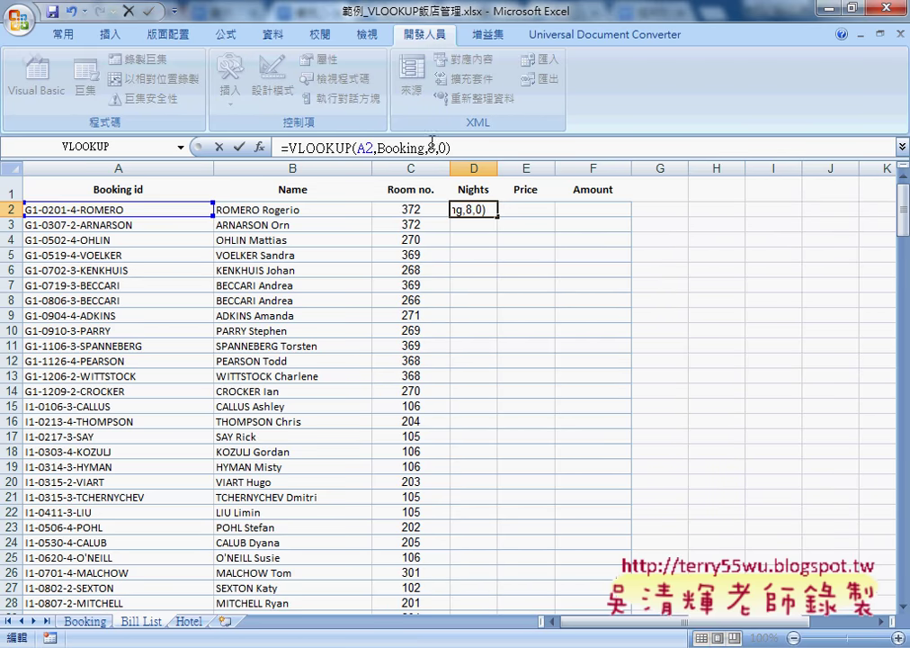
left_click(432, 147)
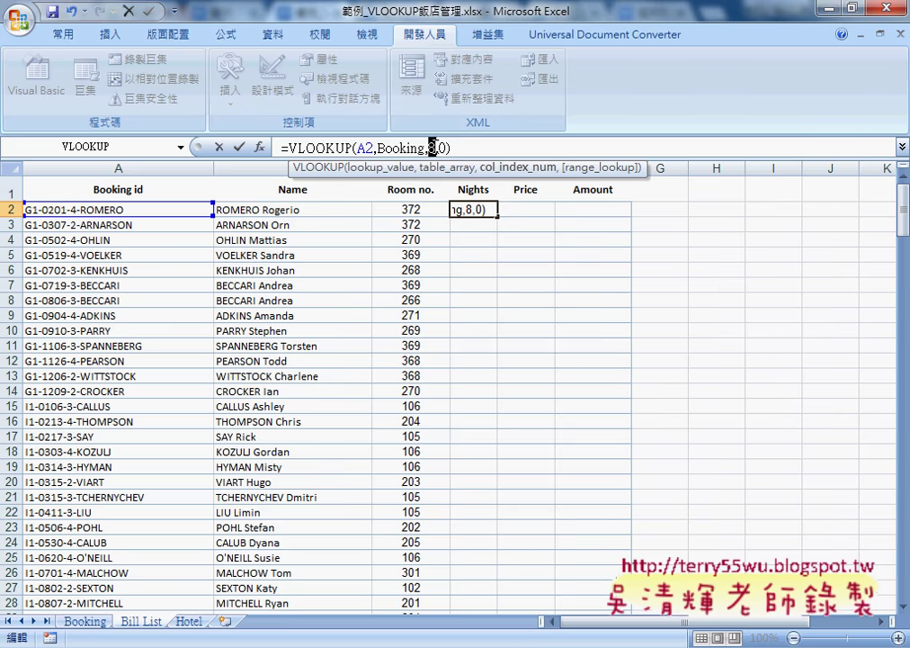
type("5")
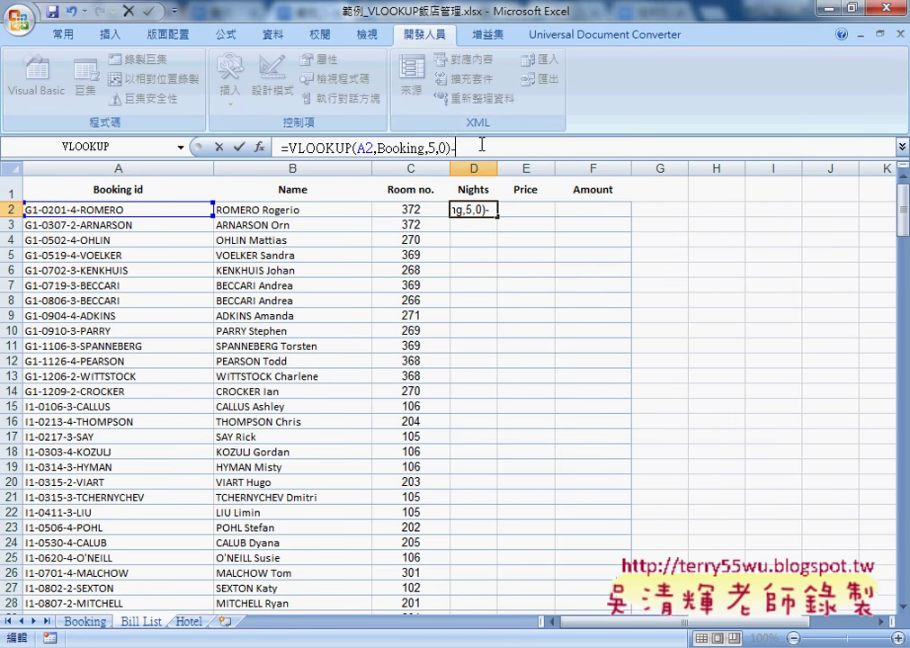
key("ctrl+v")
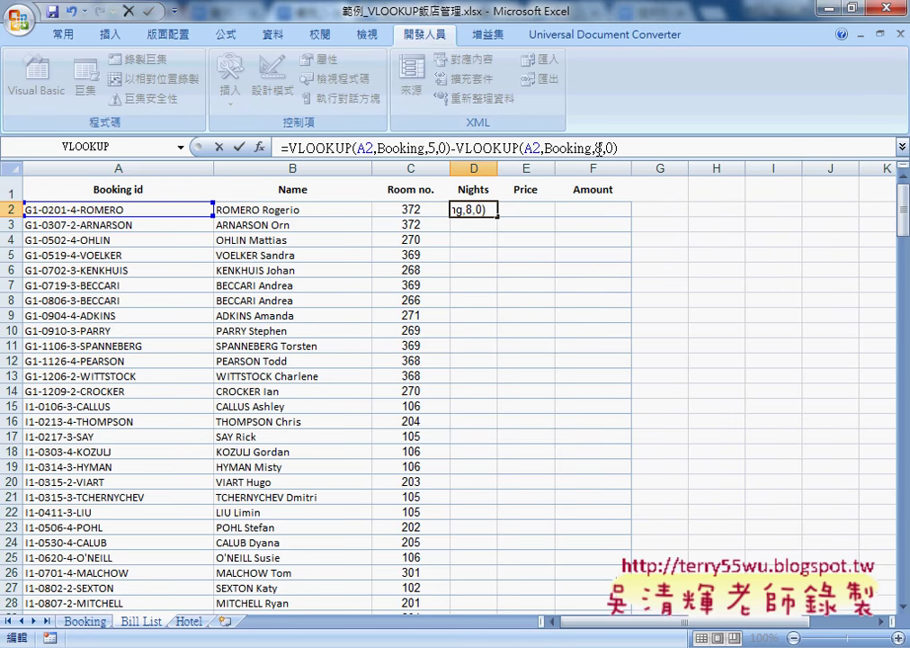
type("4")
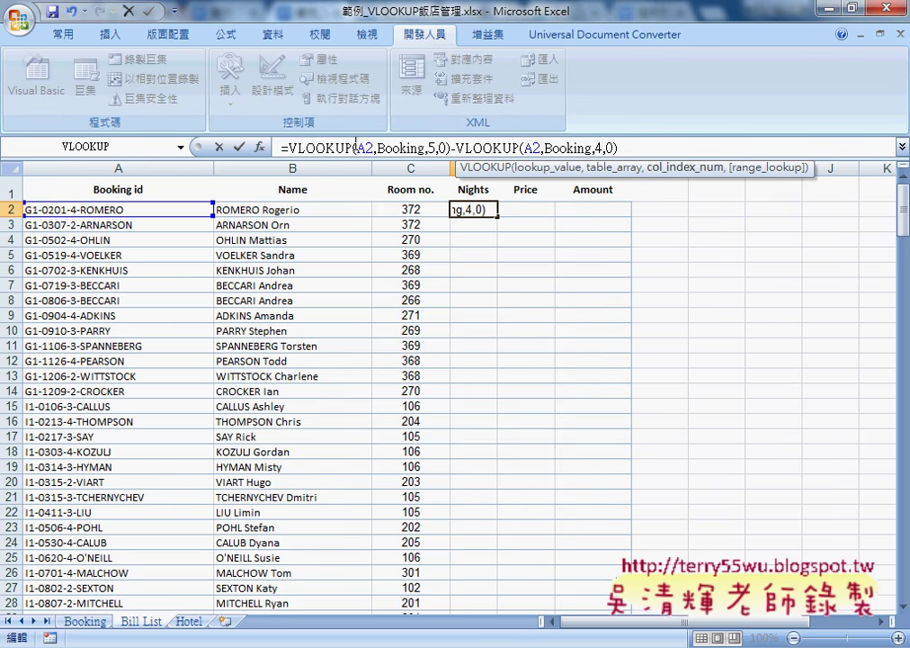
left_click(247, 149)
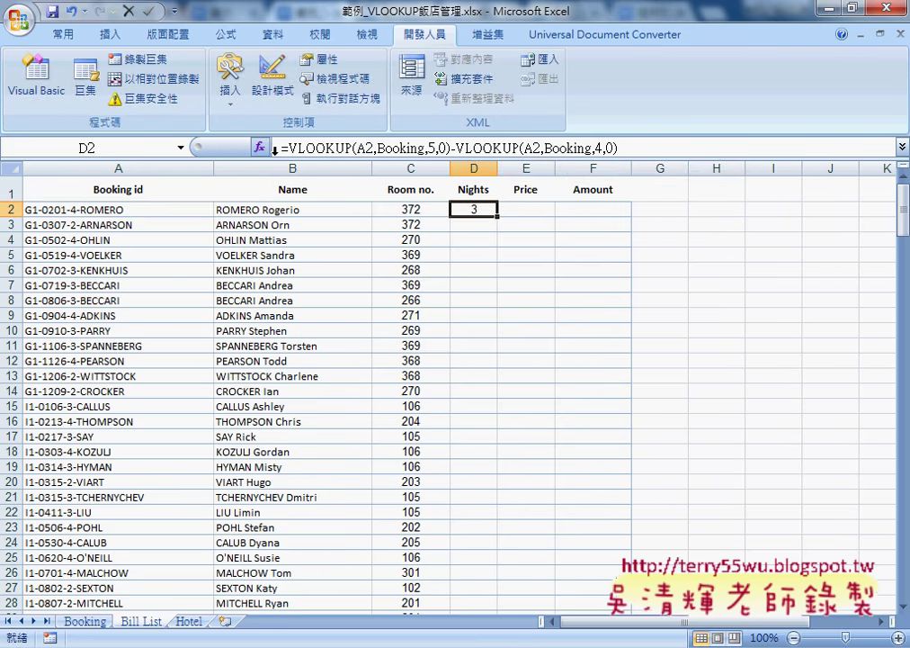
double_click(498, 217)
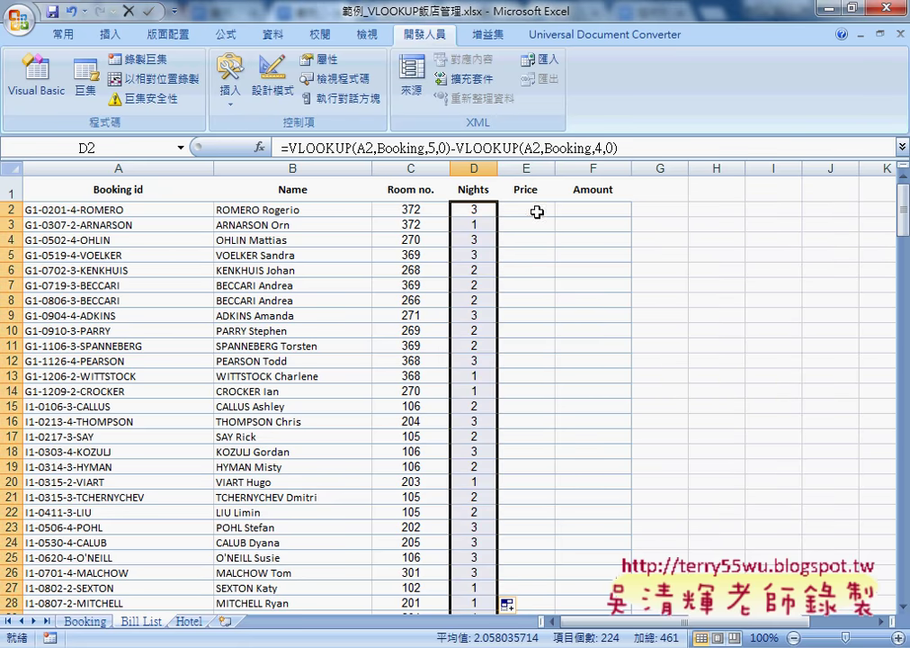
left_click(537, 210)
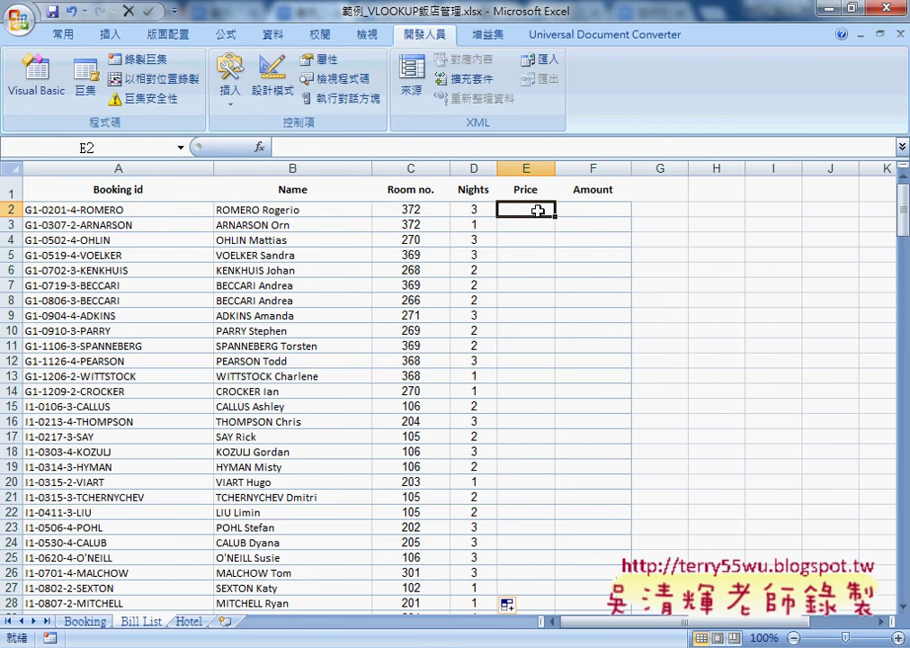
left_click(189, 622)
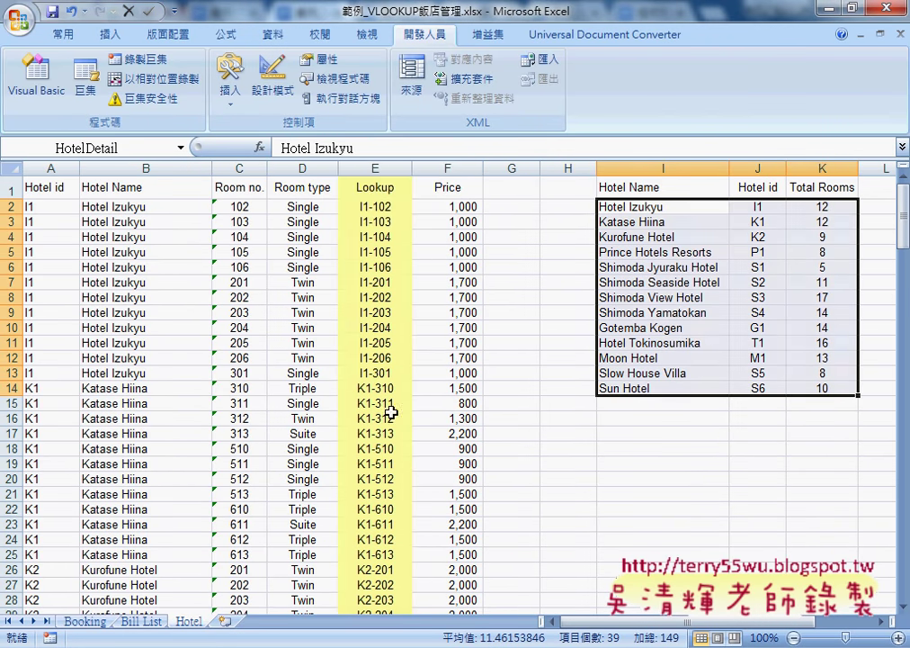
left_click_drag(375, 170, 447, 170)
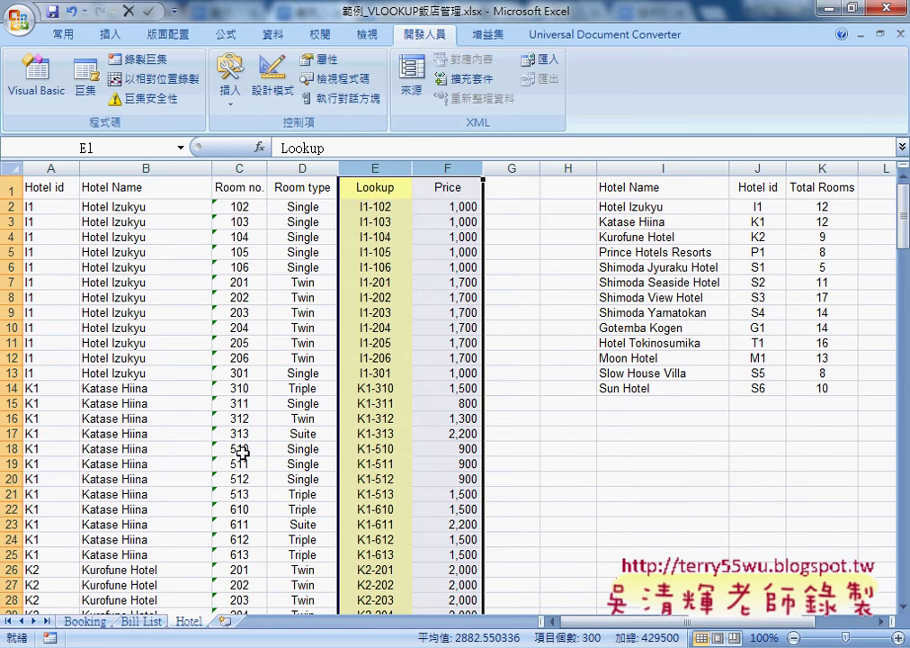
left_click(139, 621)
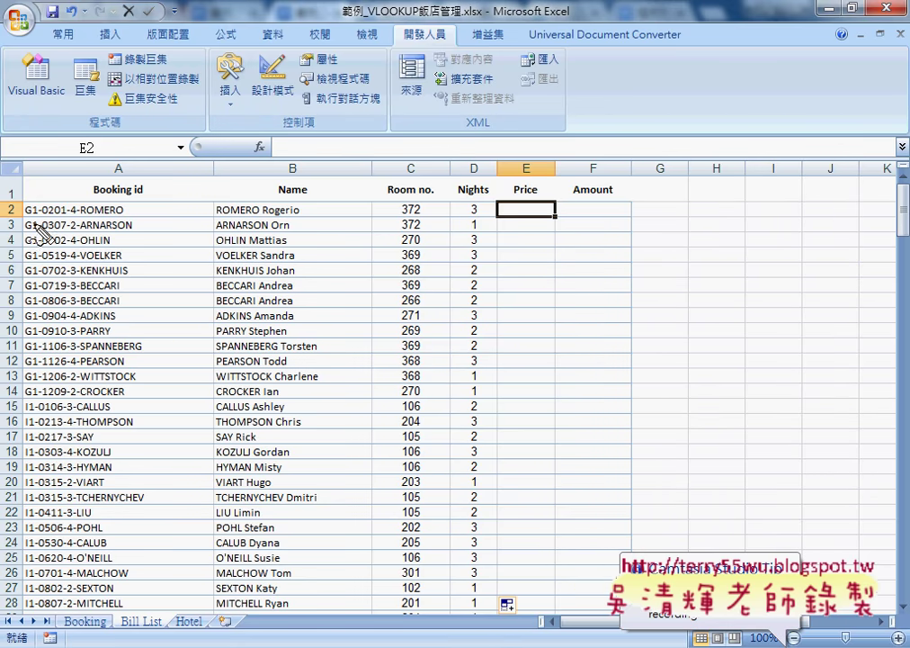
left_click_drag(25, 216, 37, 218)
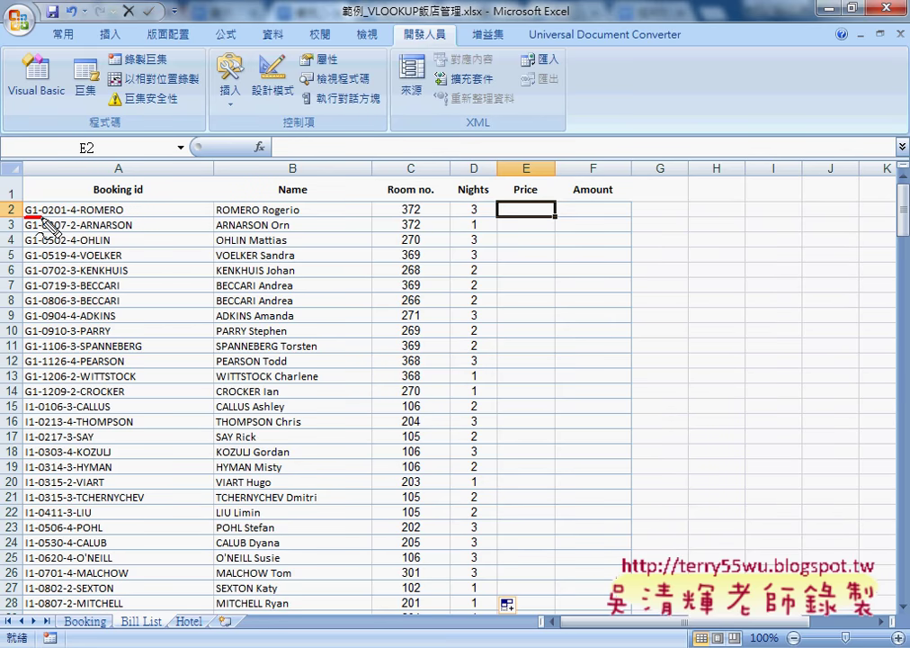
left_click_drag(400, 216, 421, 216)
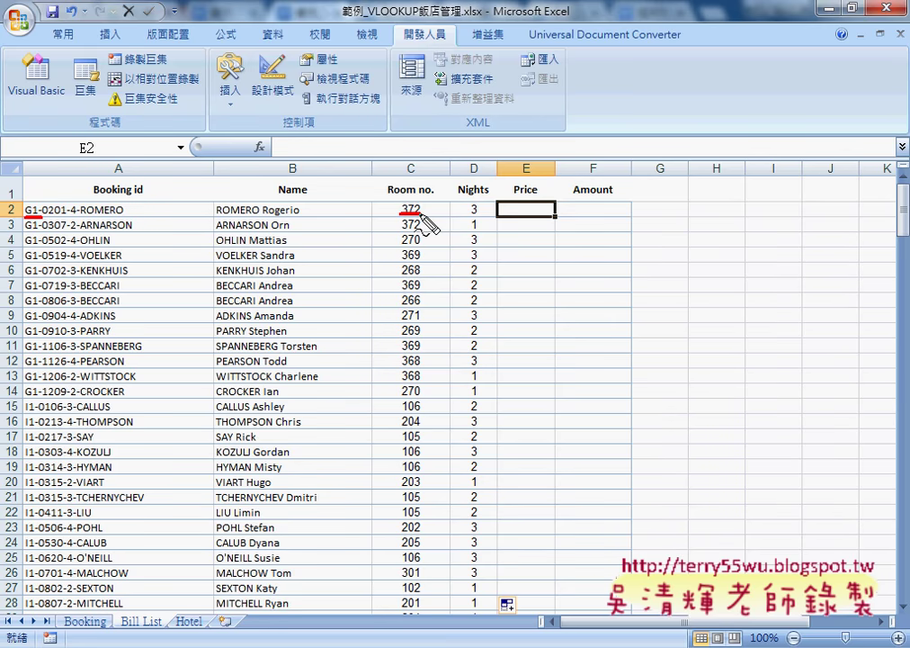
key("Escape")
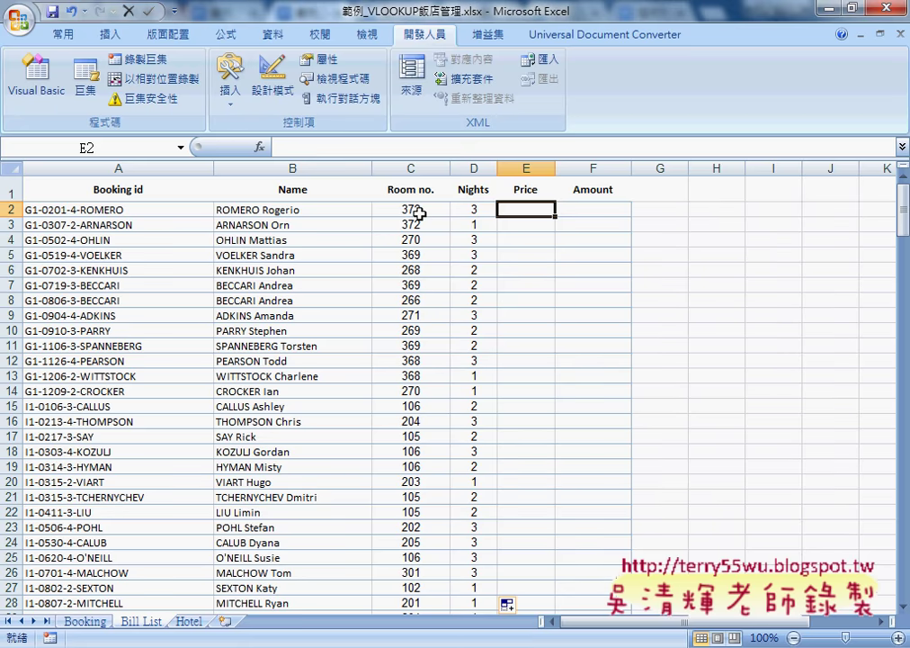
- Insert a LEFT function in E2 taking the first 3 characters of booking id A2
left_click(261, 147)
left_click(598, 323)
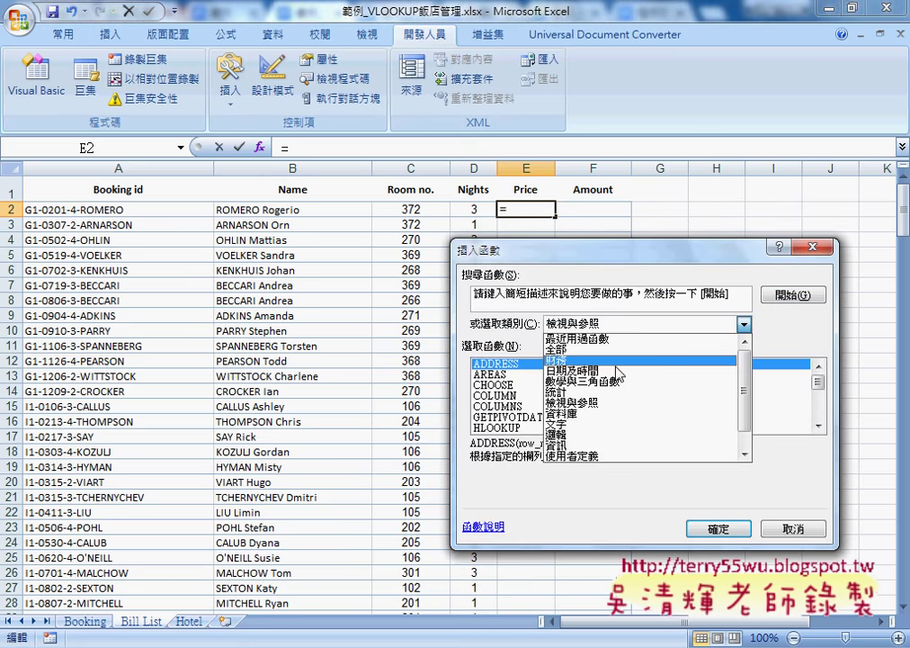
left_click(562, 424)
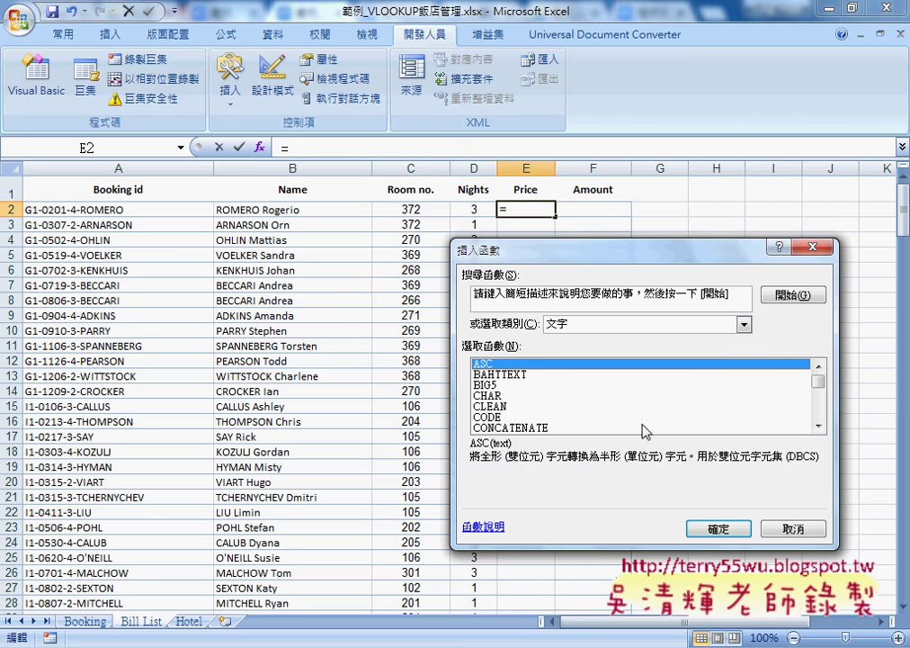
left_click_drag(819, 371, 821, 403)
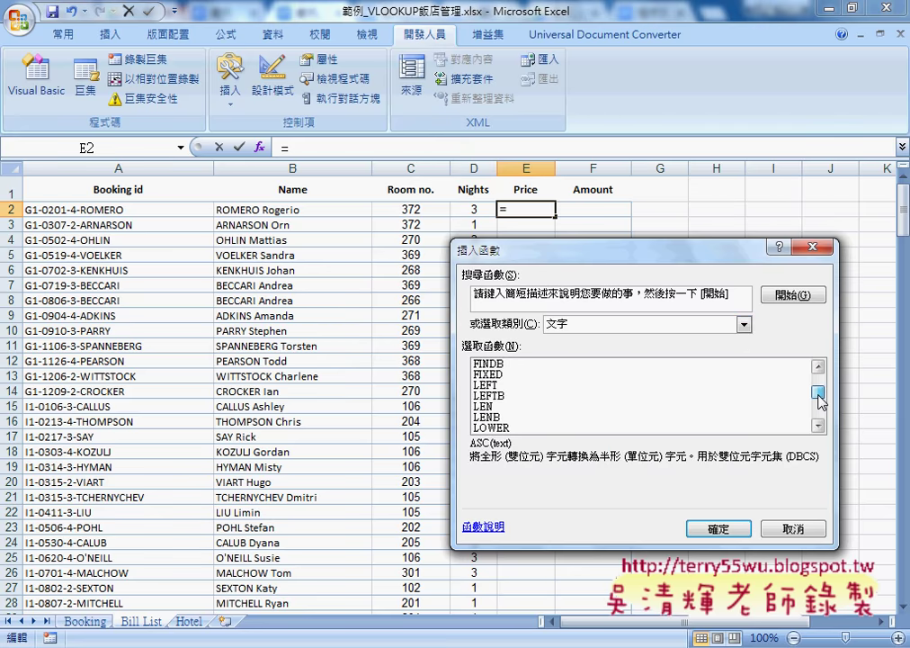
double_click(484, 385)
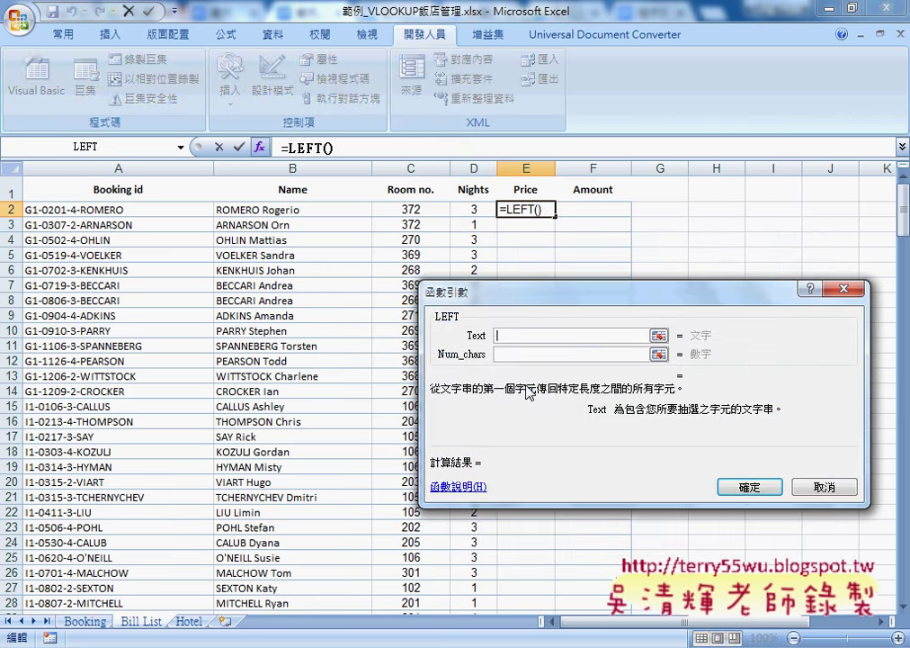
left_click(76, 208)
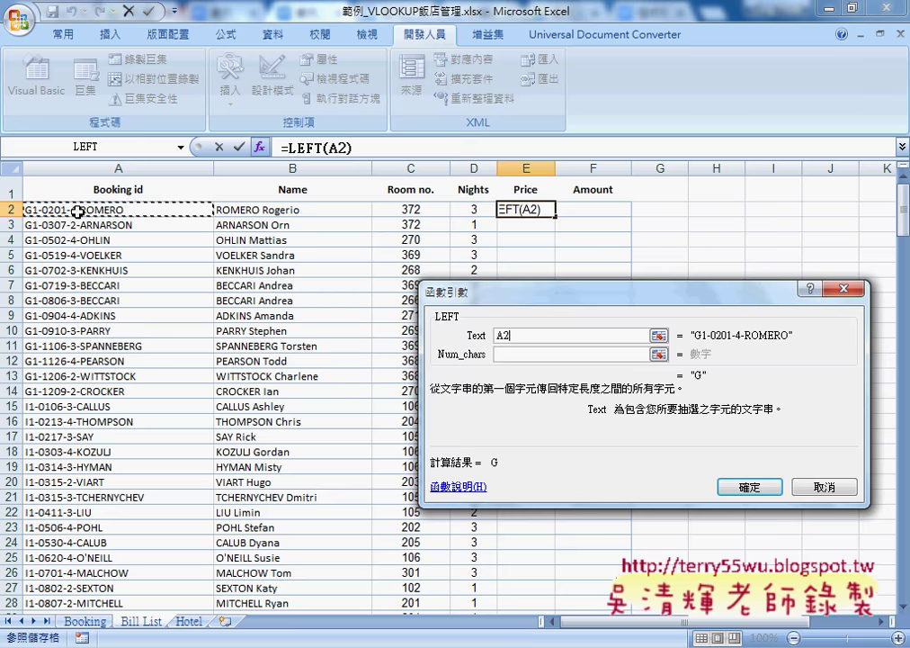
left_click(518, 352)
type("3")
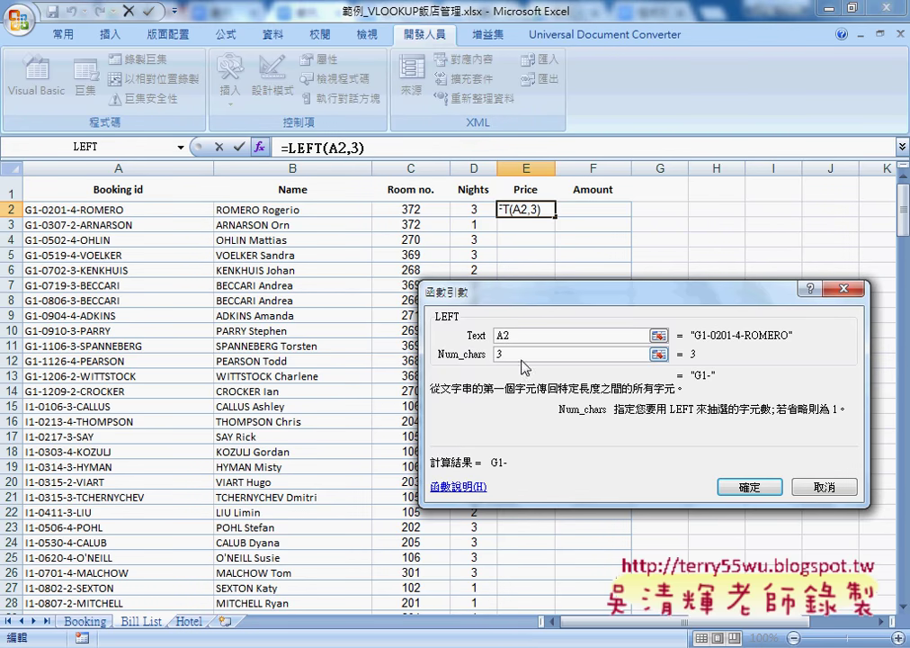
left_click(743, 486)
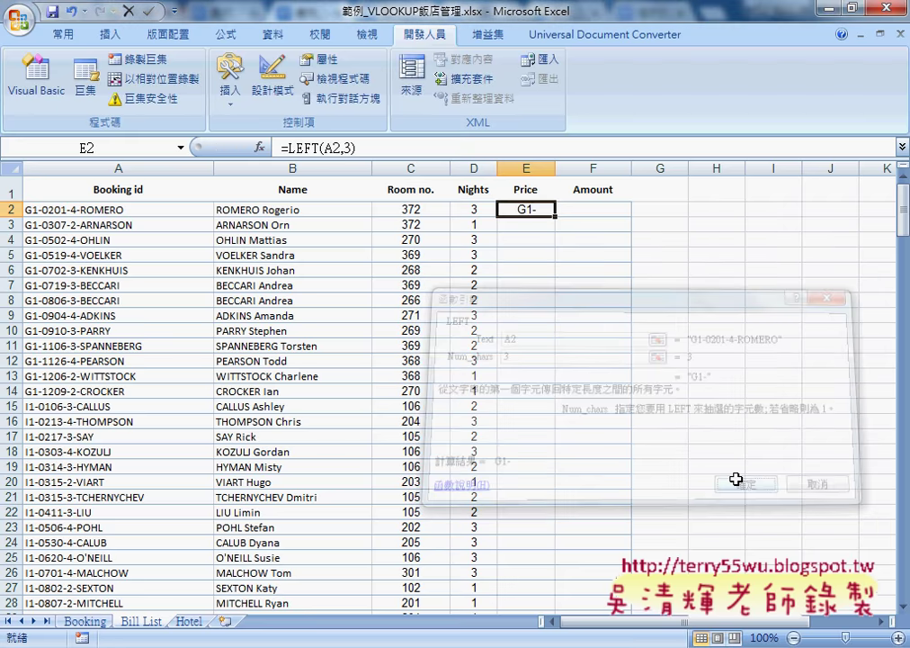
- Append &C2 so E2 reads =LEFT(A2,3)&C2, showing key G1-372
left_click(386, 148)
type("&")
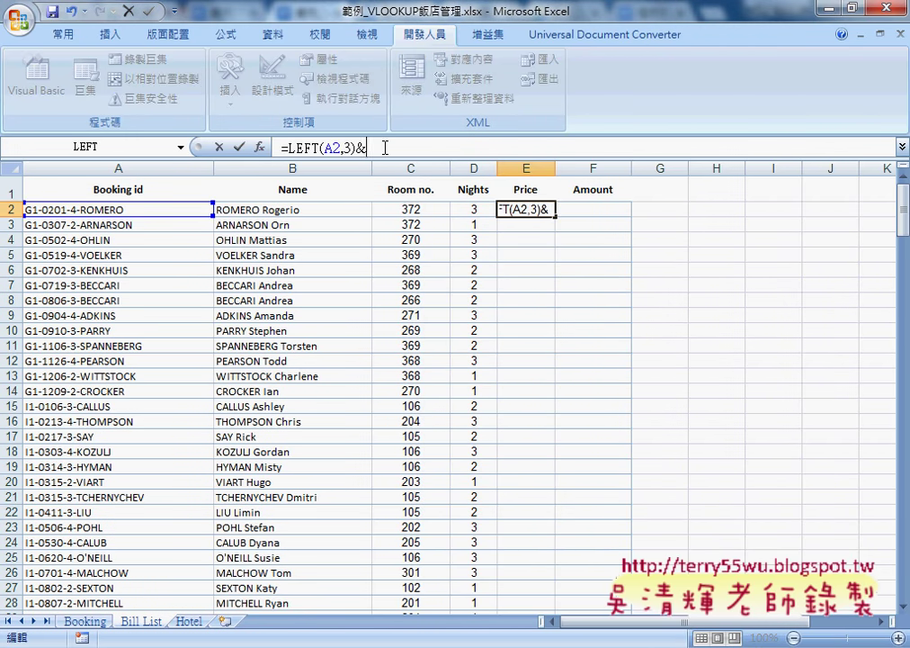
left_click(412, 210)
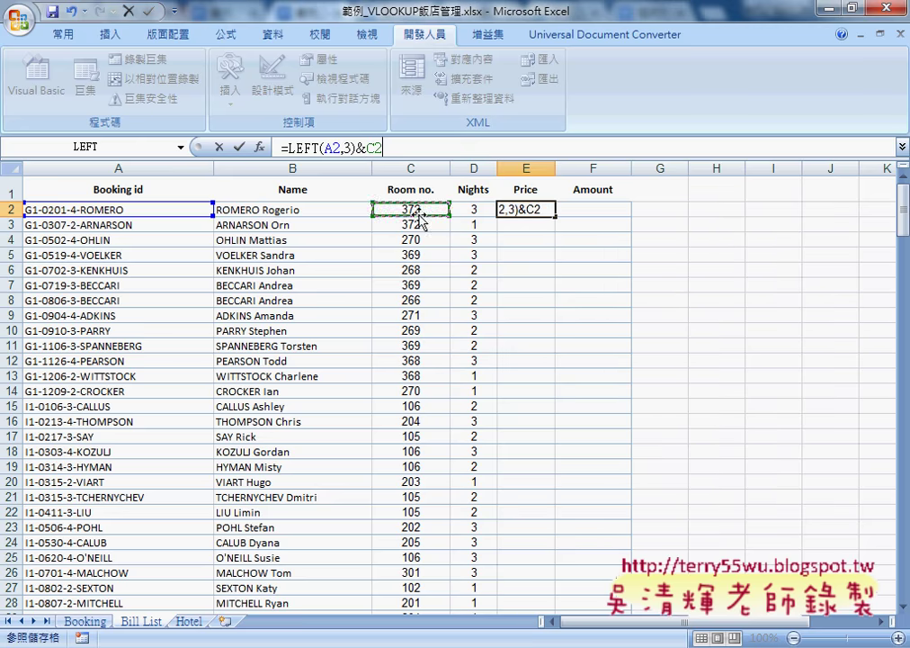
left_click(241, 148)
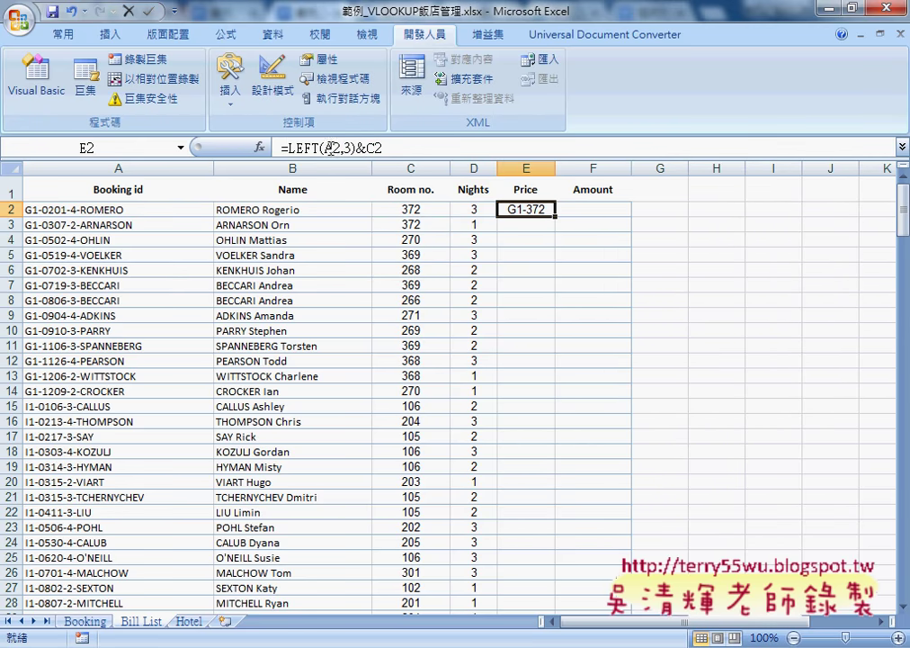
- Copy E2's key formula and replace it with a VLOOKUP from the Lookup & Reference functions
left_click_drag(289, 147, 382, 148)
right_click(380, 150)
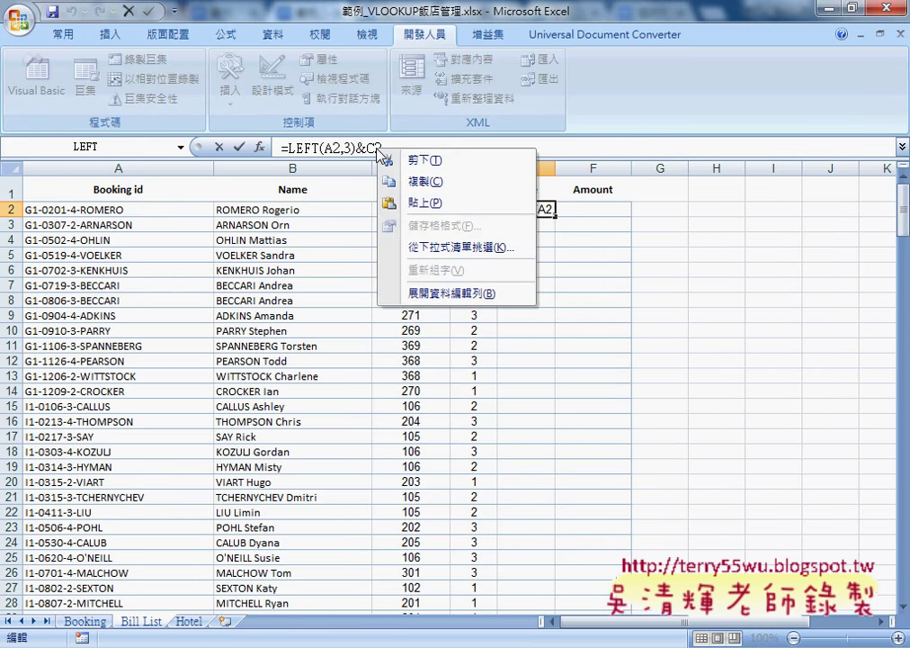
left_click(428, 183)
key("Delete")
left_click(259, 146)
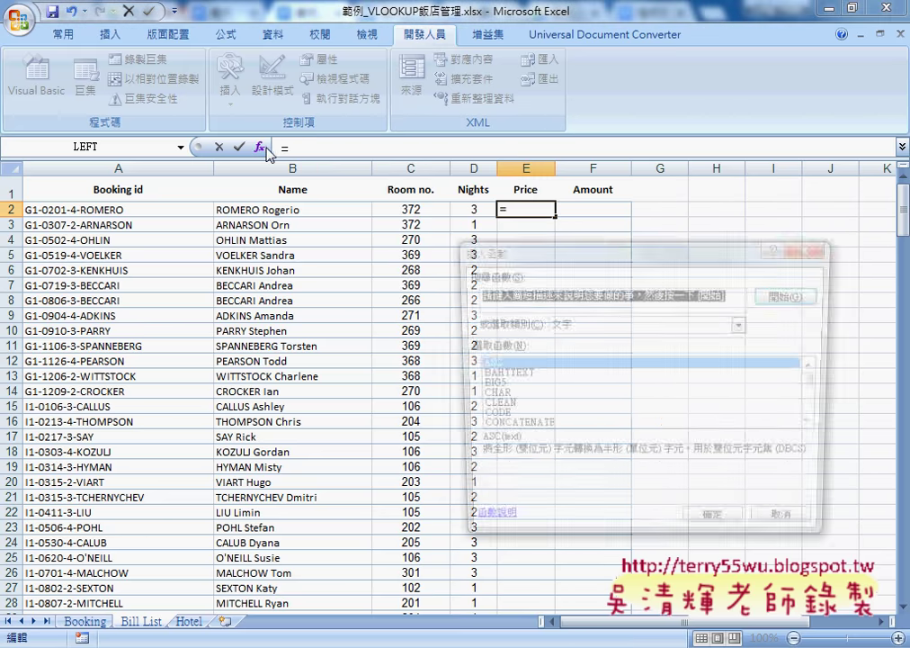
left_click(744, 324)
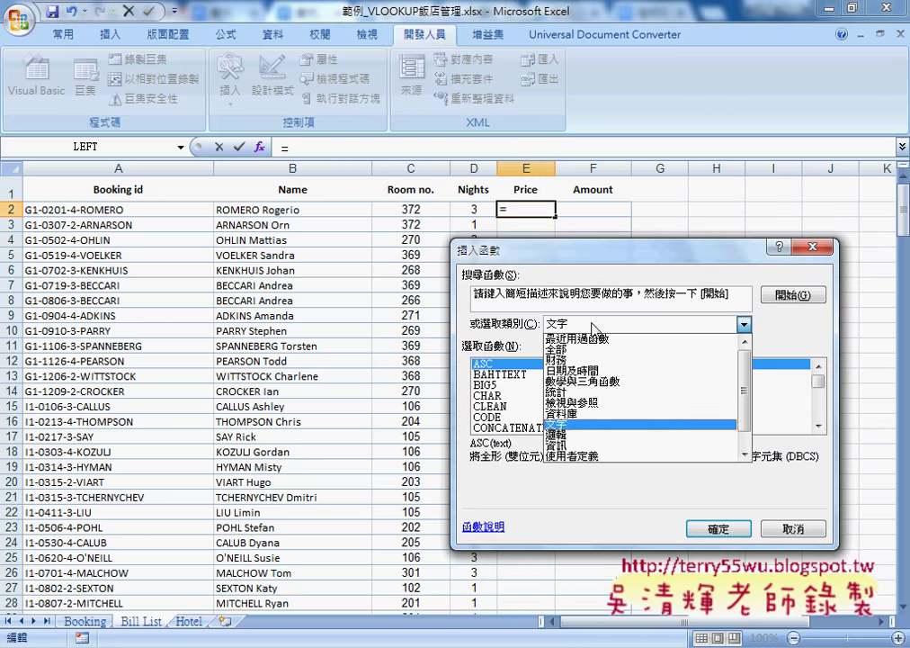
left_click(611, 402)
double_click(612, 428)
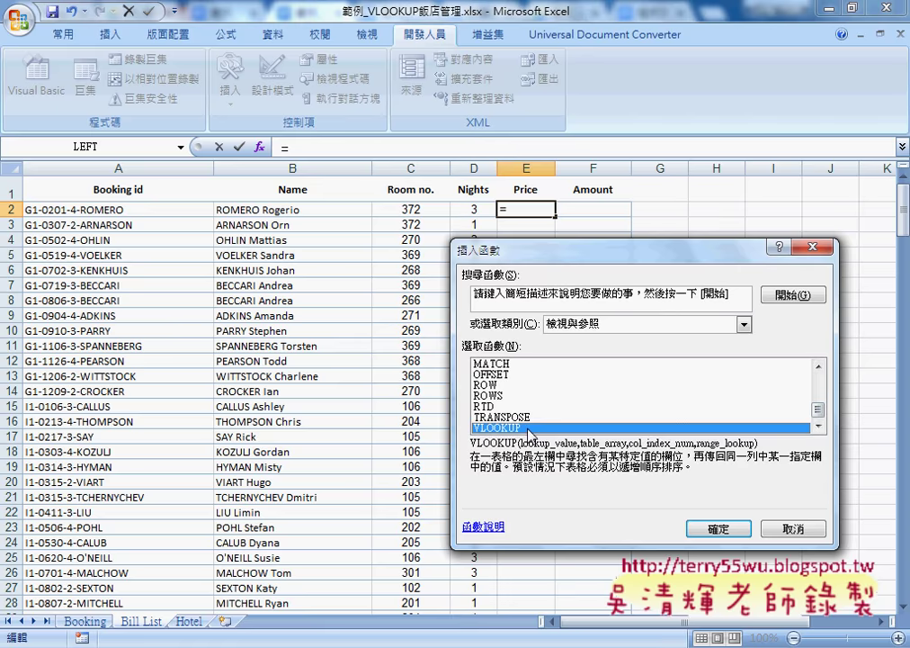
- Use the pasted LEFT(A2,3)&C2 key as lookup value and LookupPrice as the table array
right_click(560, 312)
left_click(605, 364)
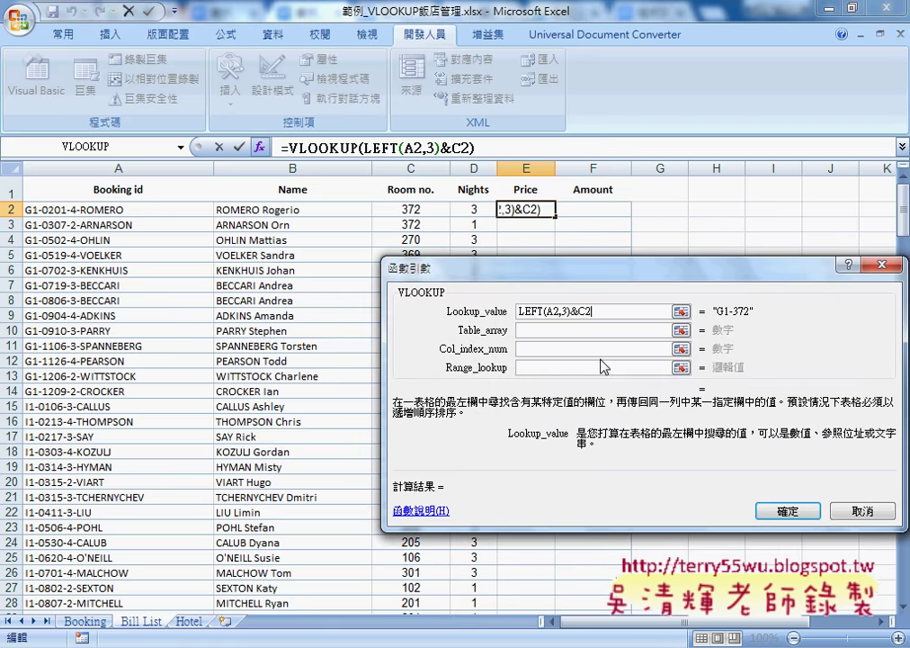
left_click(556, 331)
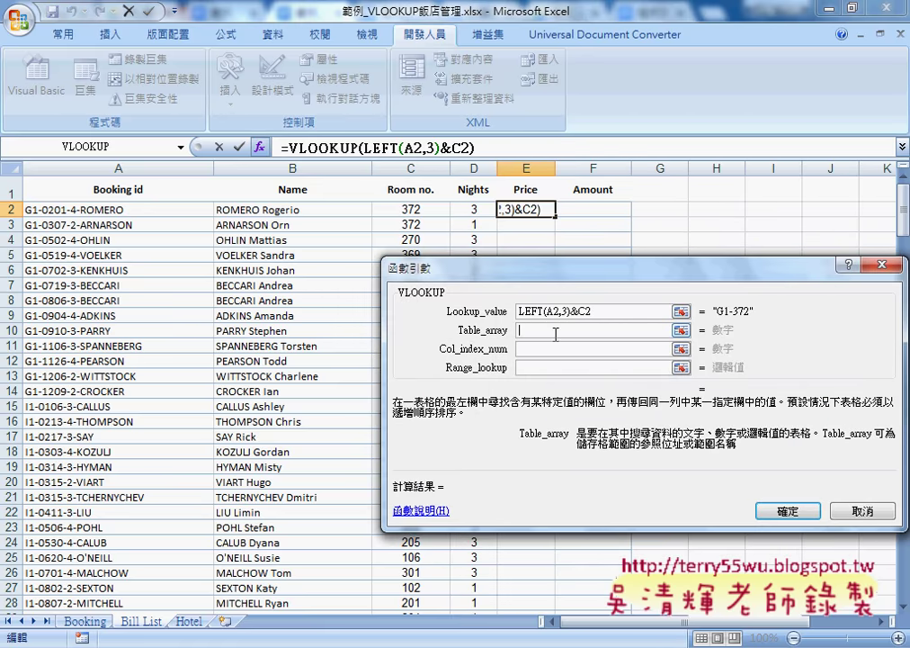
key("F3")
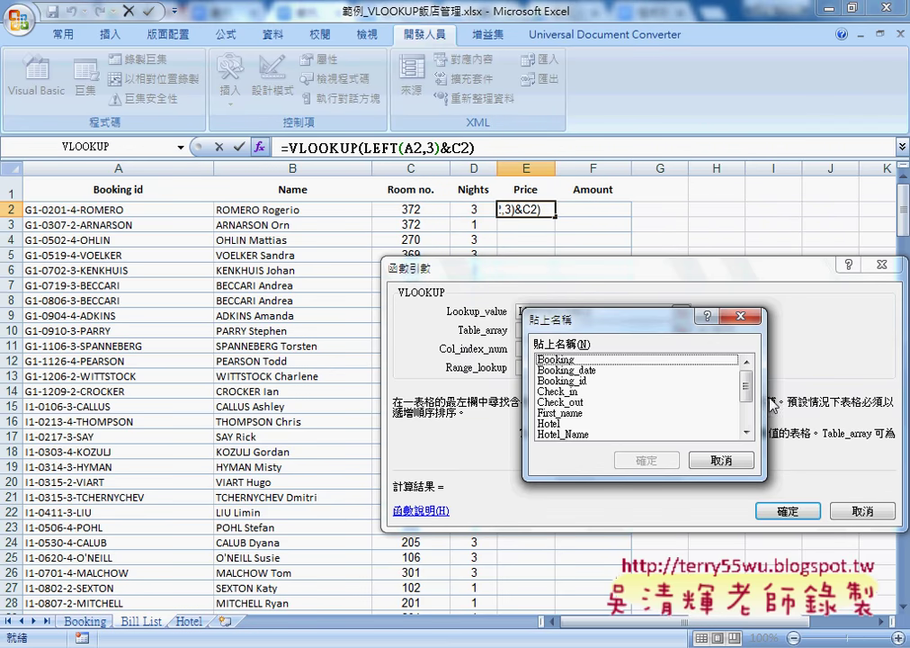
left_click_drag(746, 392, 746, 423)
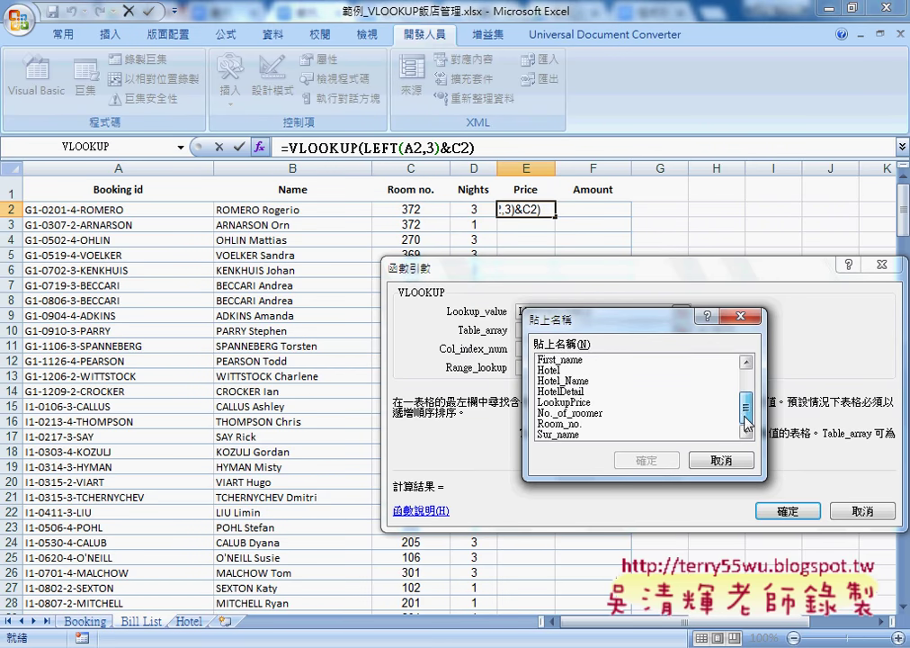
left_click(576, 402)
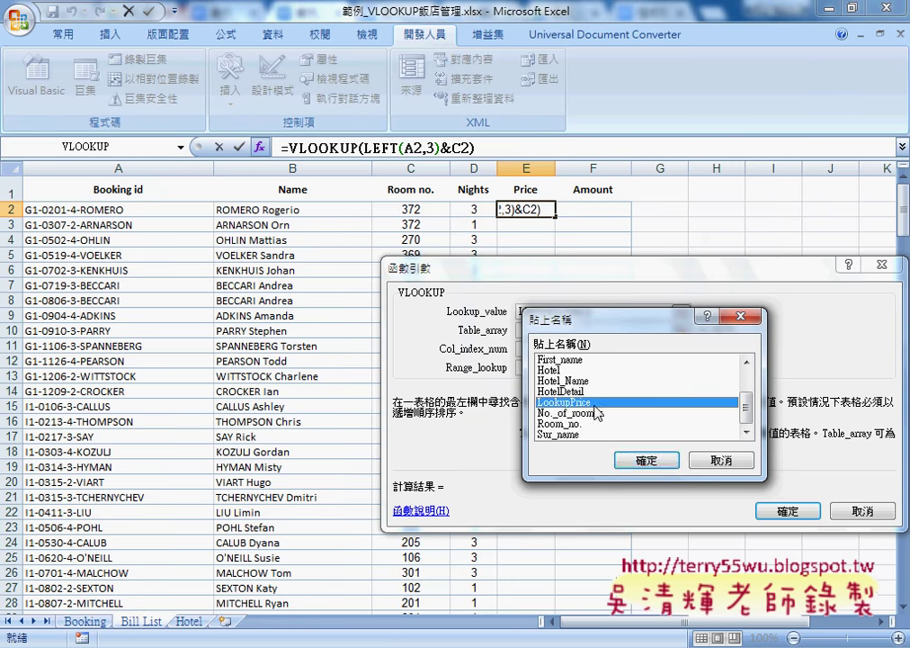
left_click(646, 460)
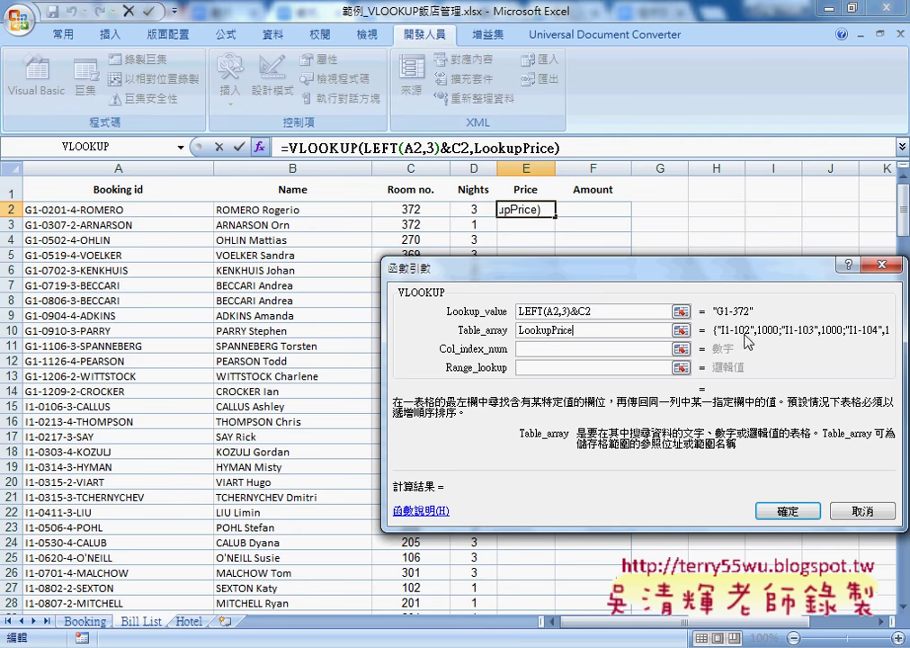
- Set column index 2 and match type 0, then fill prices down the Price column
left_click(588, 353)
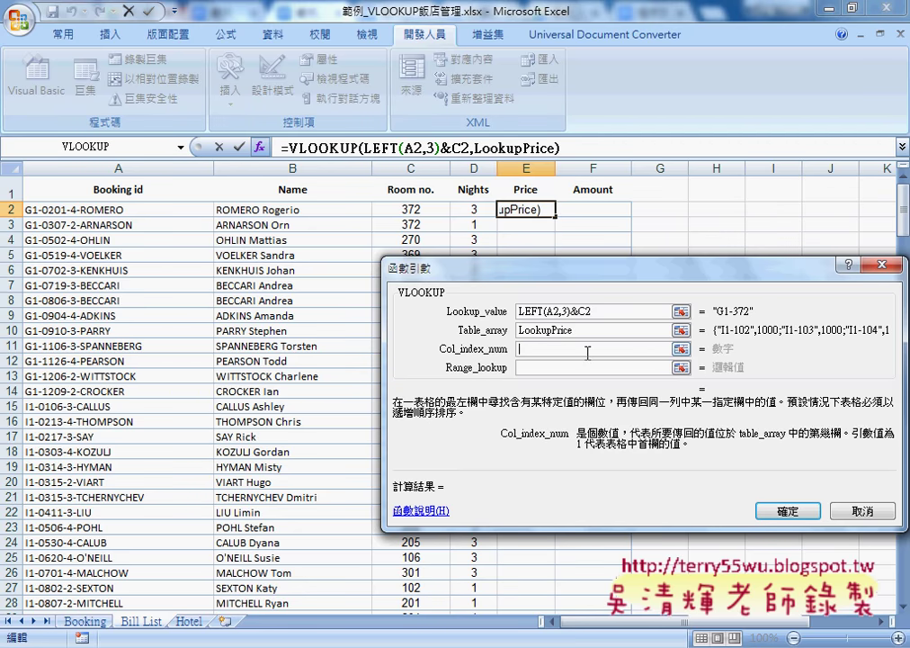
type("2")
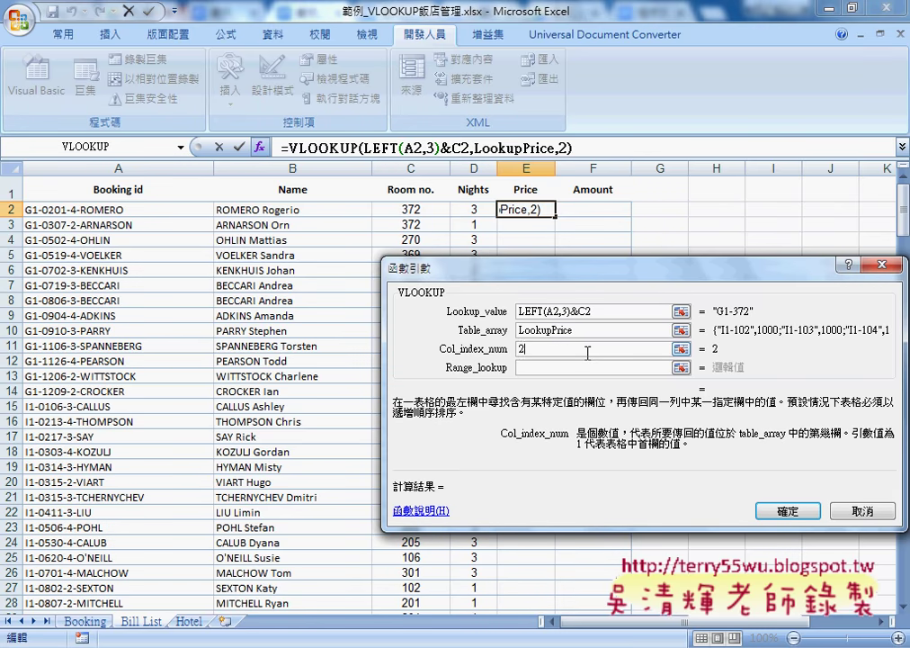
key("Tab")
type("0")
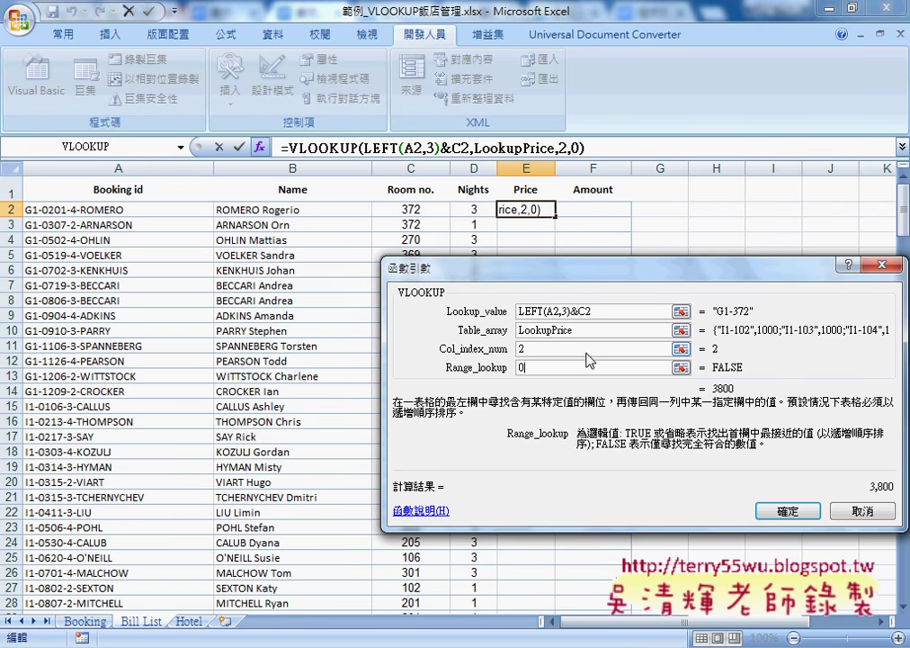
key("Return")
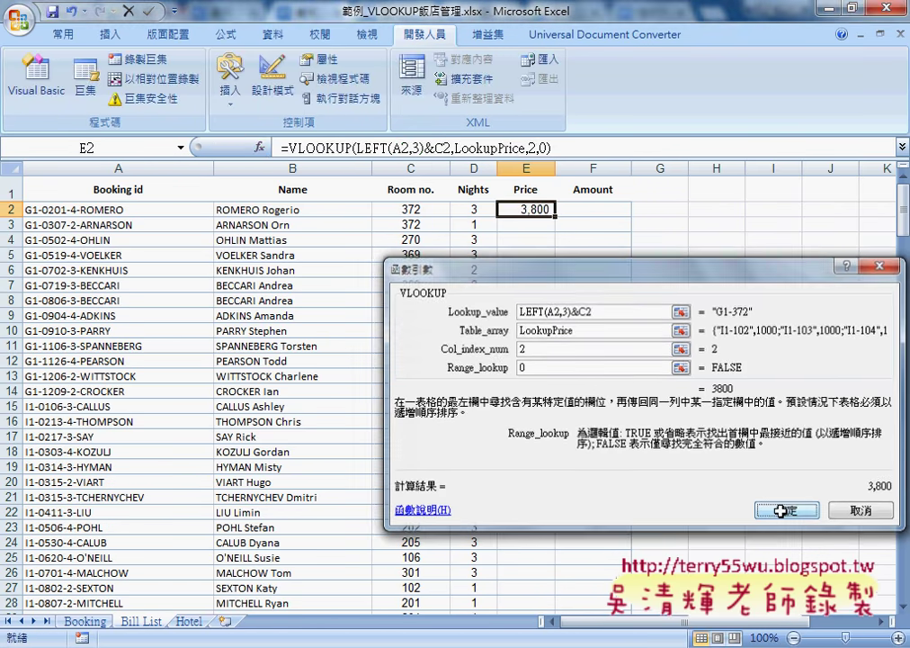
double_click(557, 217)
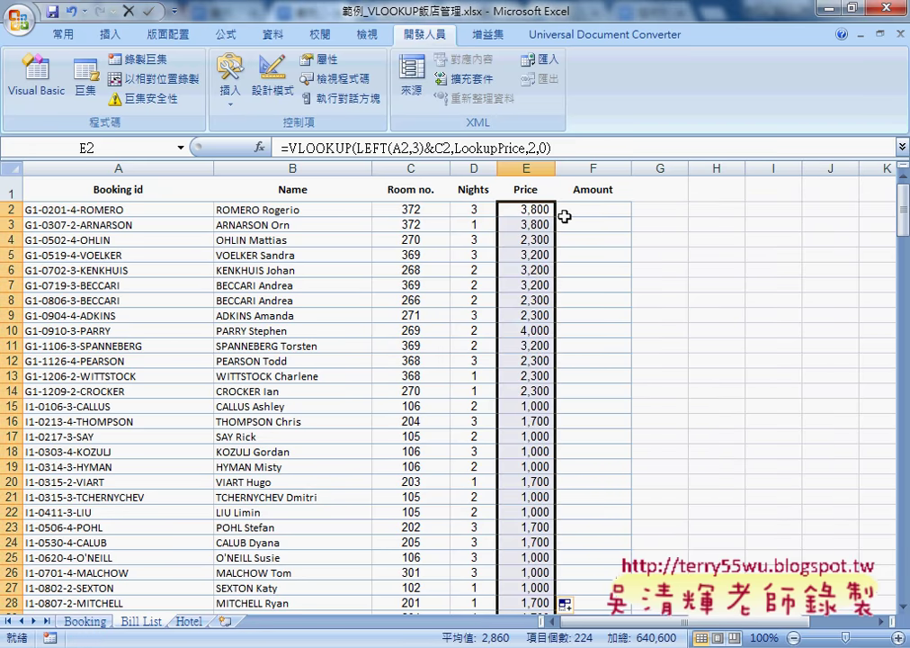
left_click(603, 210)
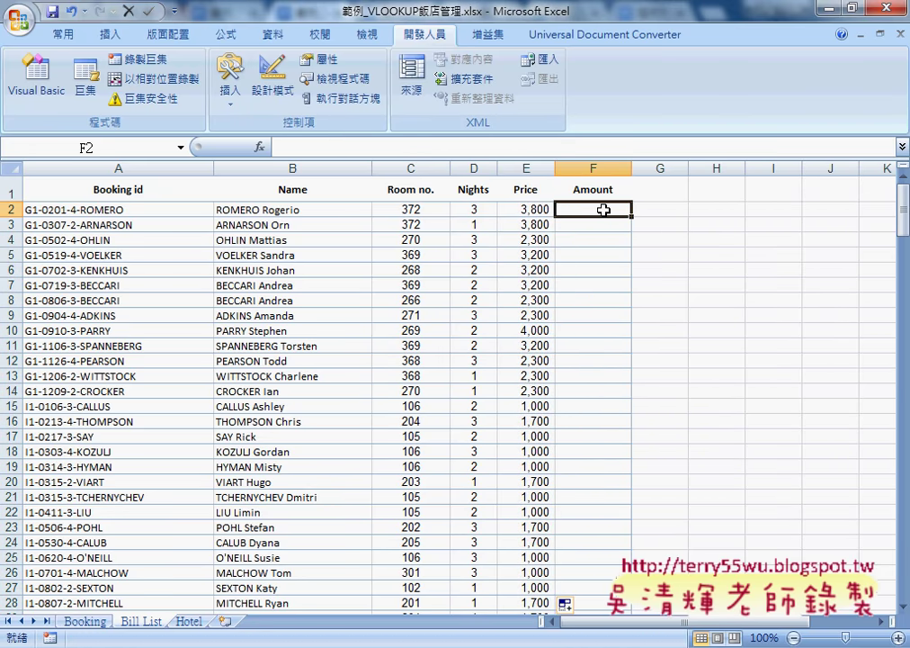
- Enter =D2*E2 in F2 and fill it down the Amount column, starting with $11,400
type("=")
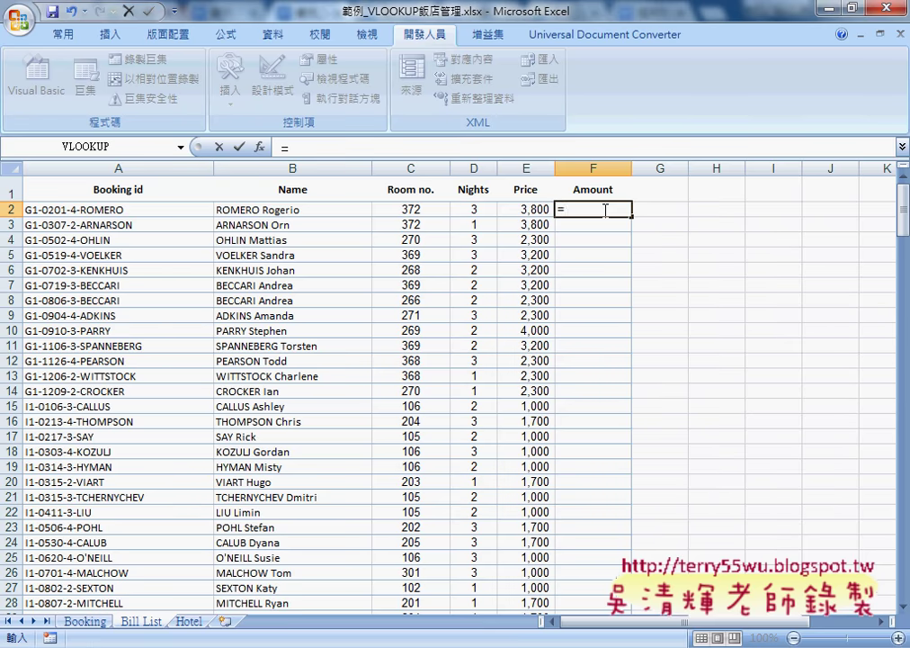
left_click(485, 209)
type("*")
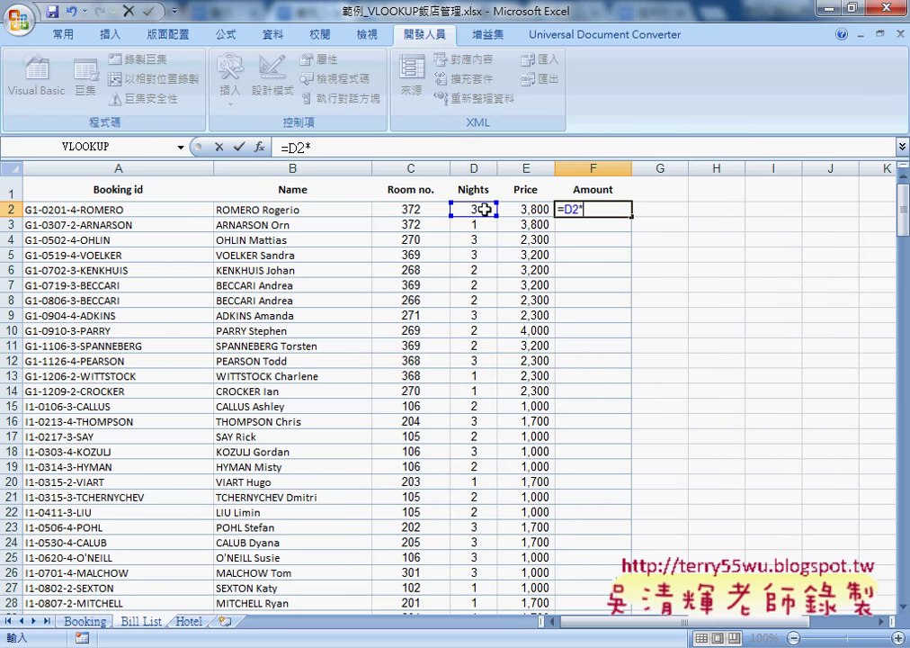
left_click(531, 210)
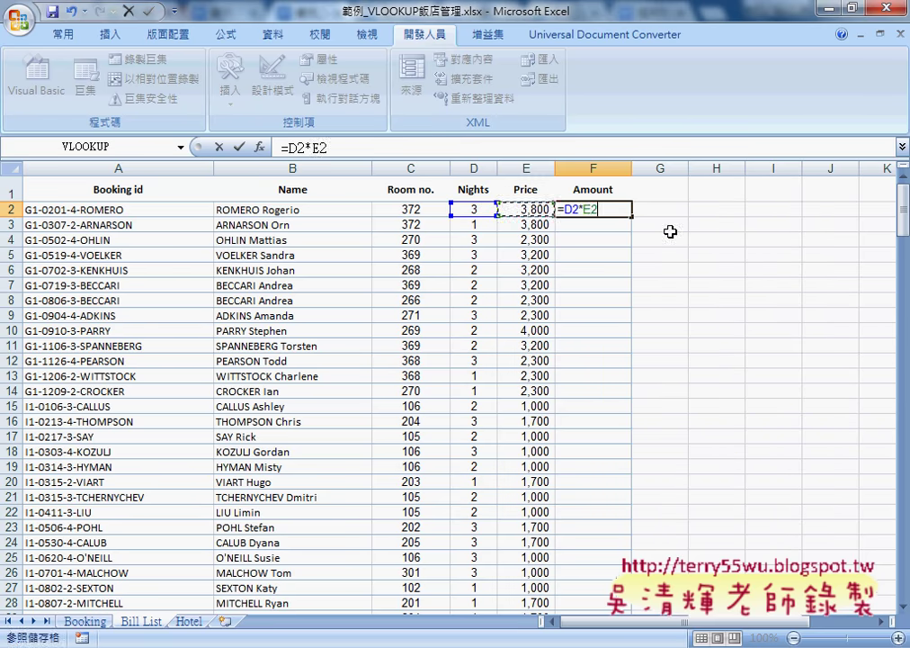
left_click(240, 147)
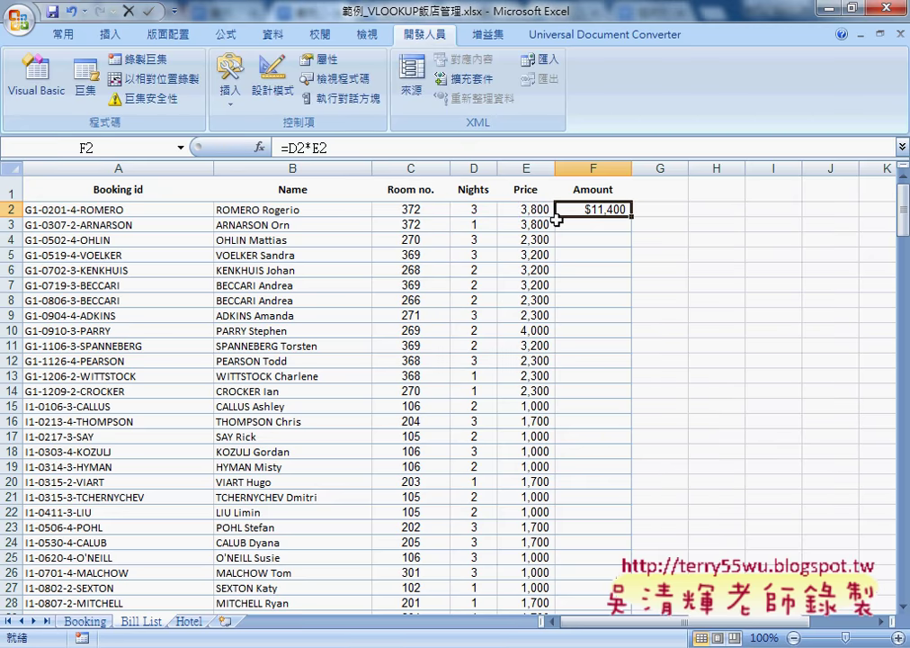
double_click(632, 219)
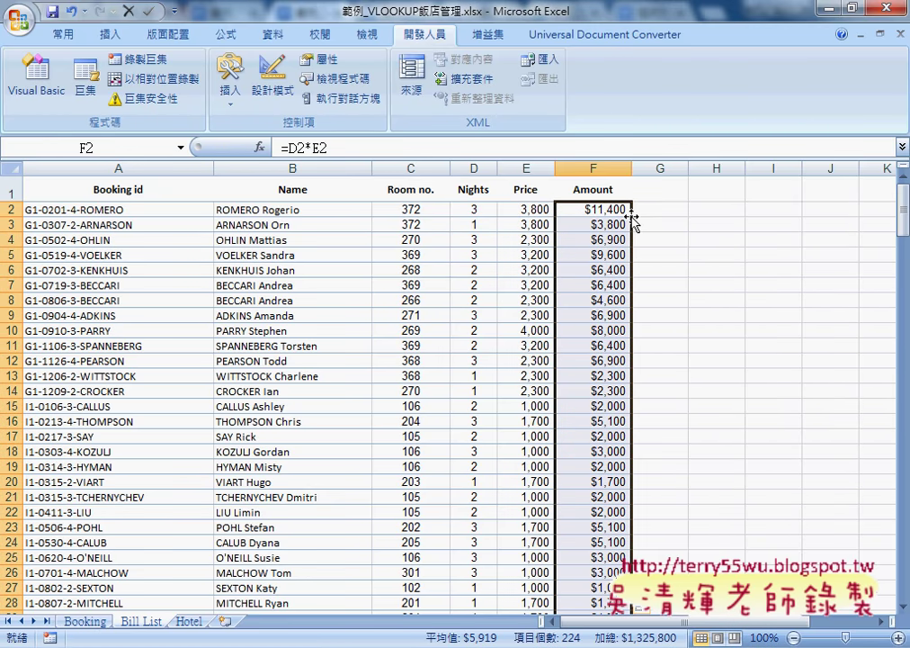
left_click(83, 621)
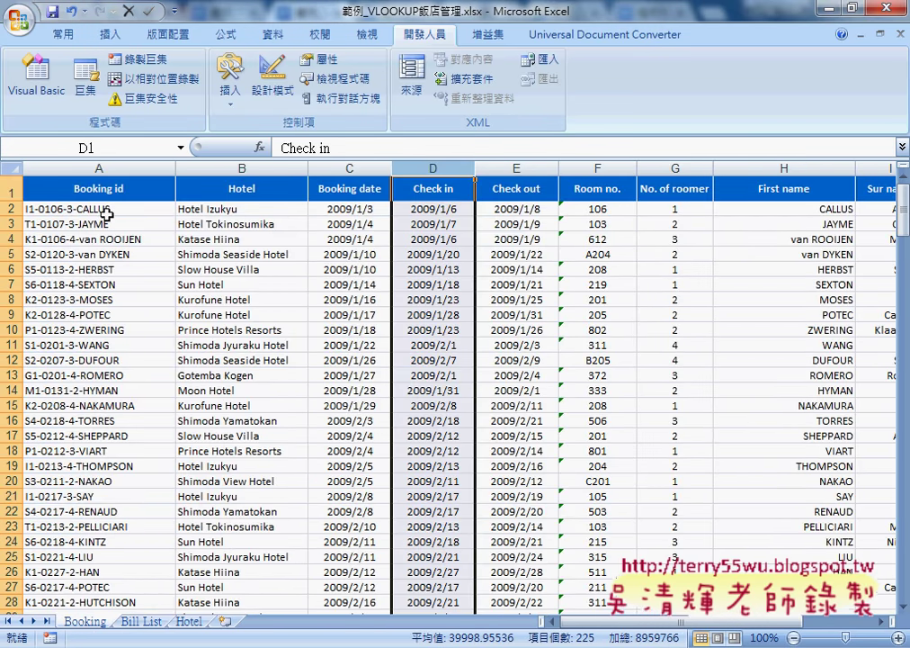
left_click(97, 207)
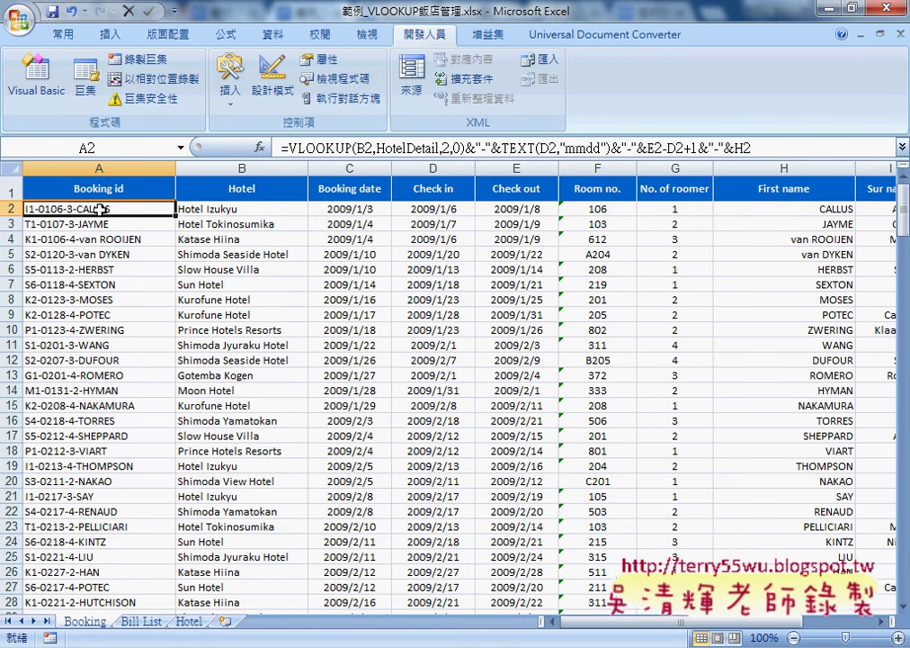
left_click(141, 621)
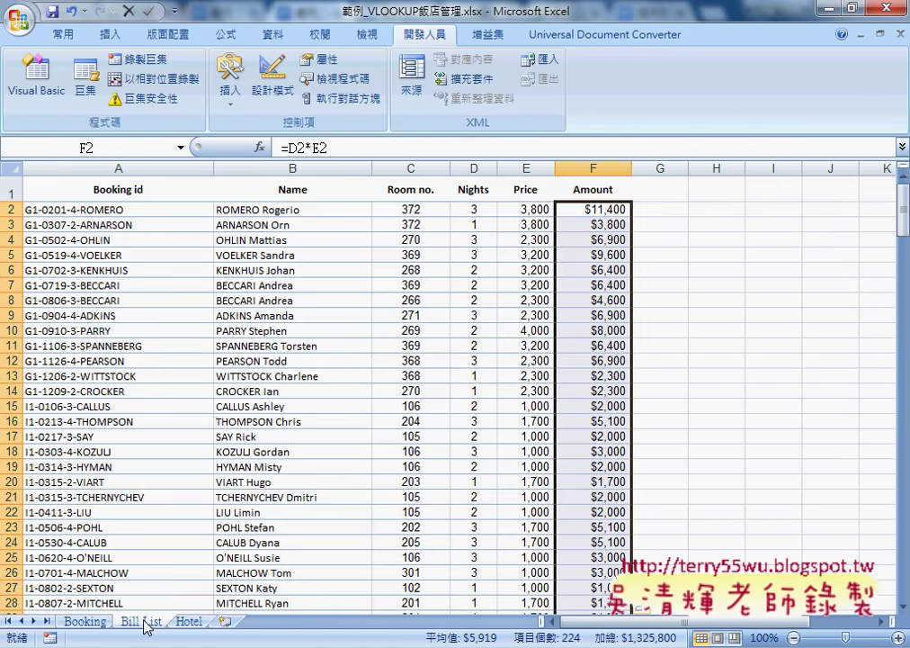
left_click_drag(274, 209, 597, 216)
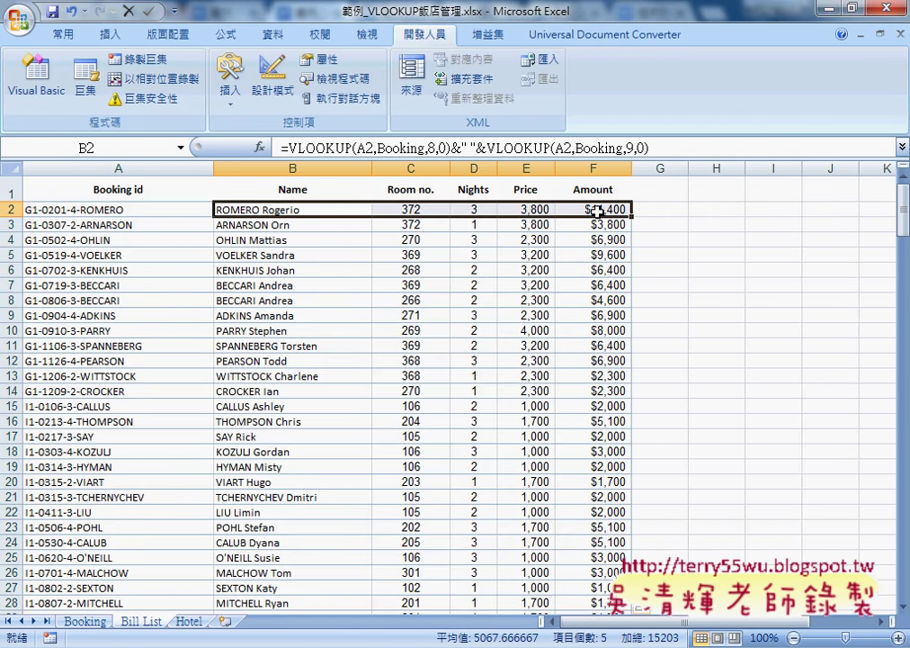